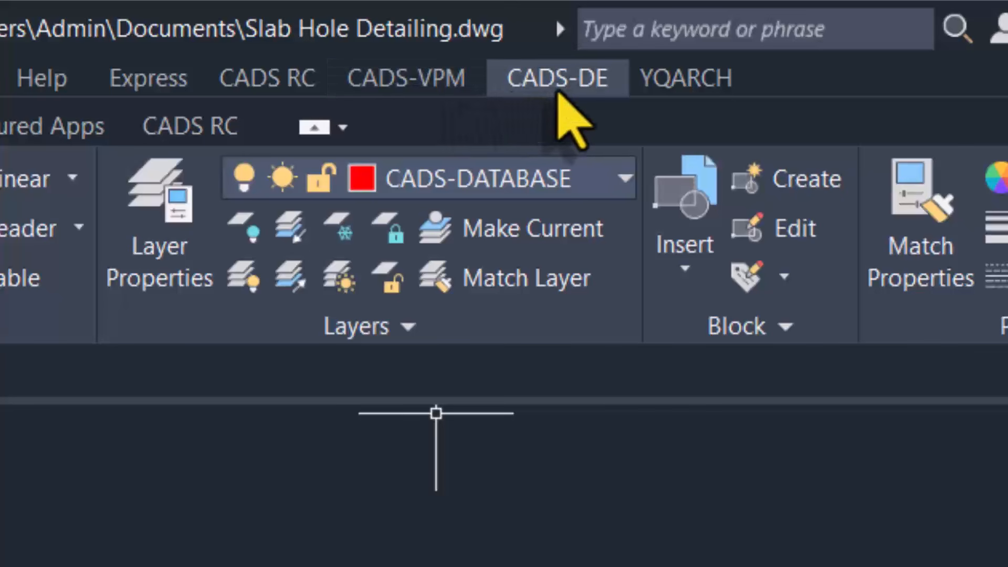
Apply the Standard A3 drawing setup to the model space
left_click(558, 90)
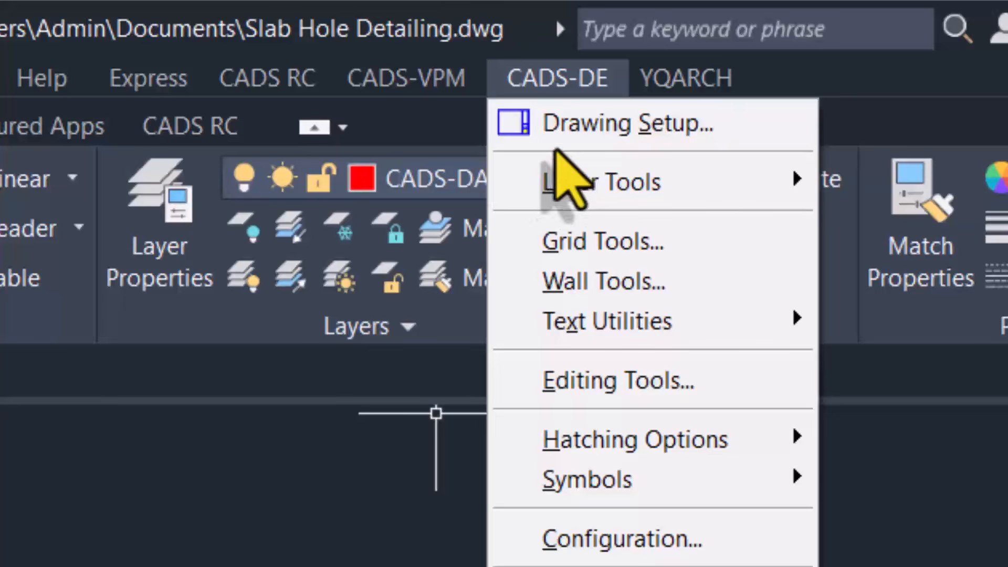
left_click(572, 127)
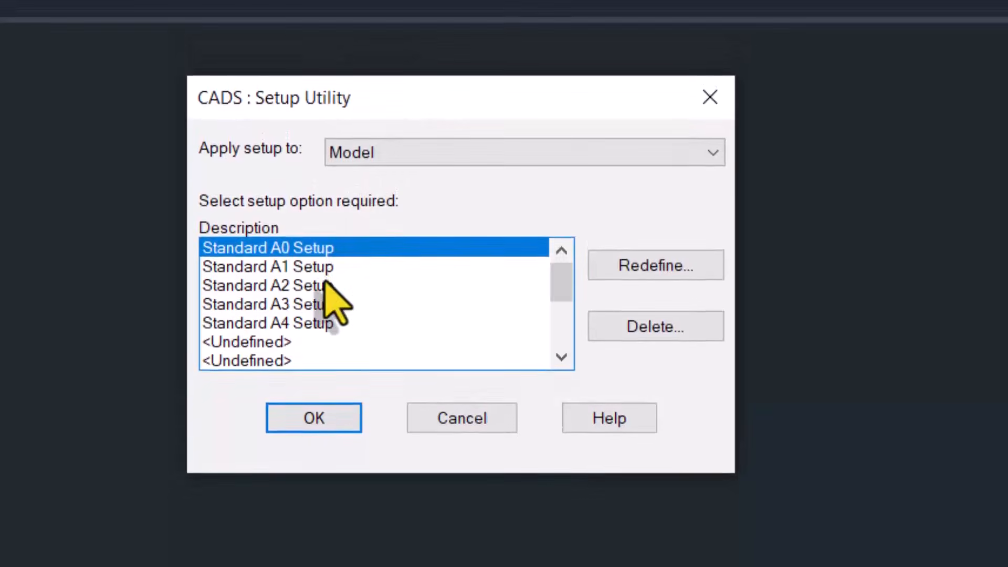
left_click(250, 314)
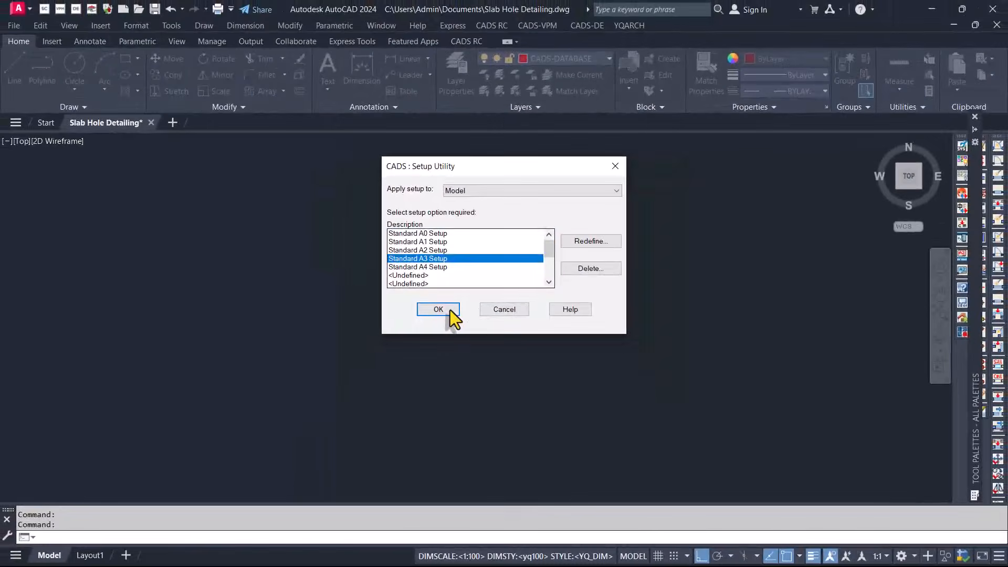
left_click(435, 312)
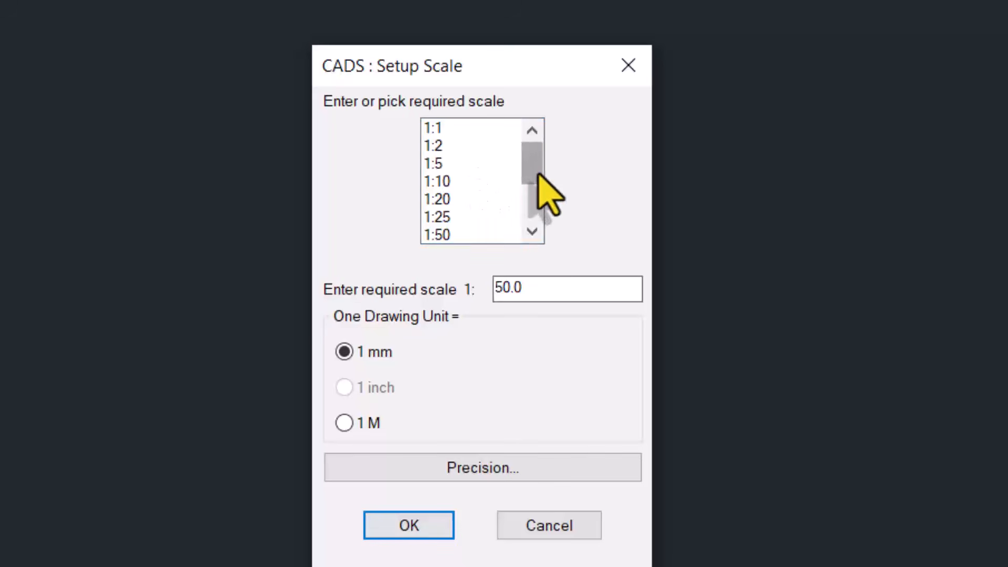
Set the sheet scale to 1:50 with one drawing unit equal to 1 mm, and enter drawing number 001 in the title block attributes
left_click_drag(538, 170, 533, 193)
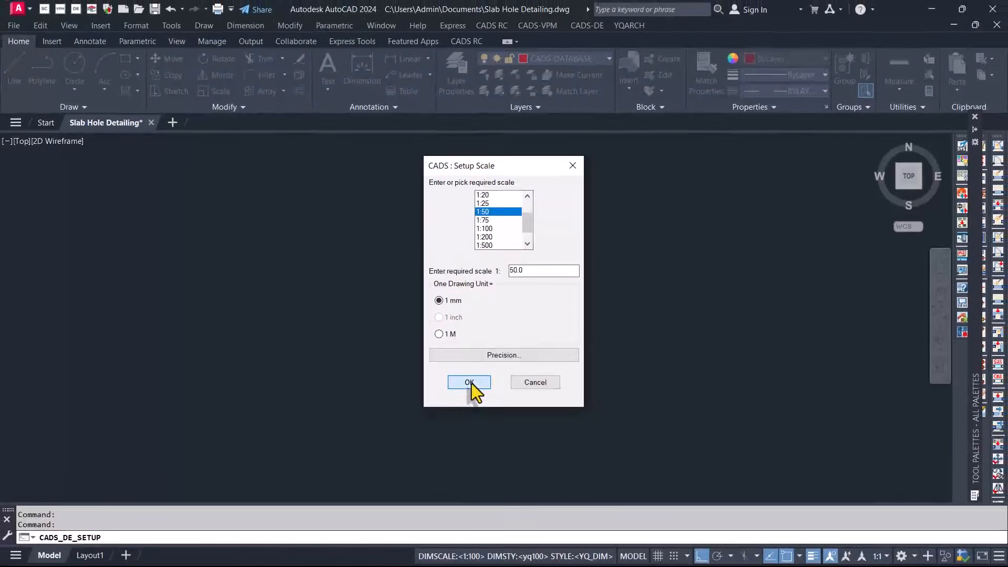
left_click(432, 524)
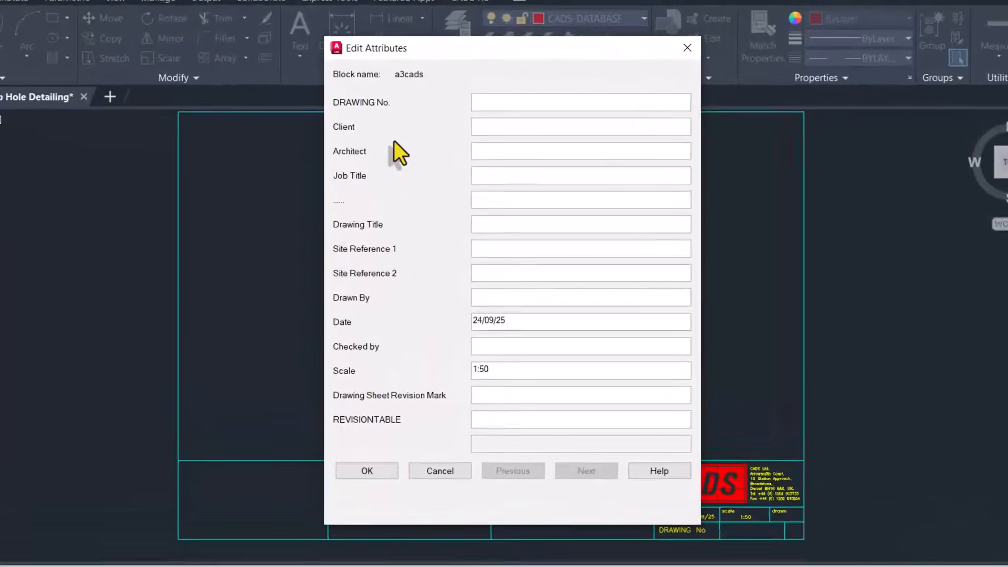
left_click_drag(508, 33, 516, 45)
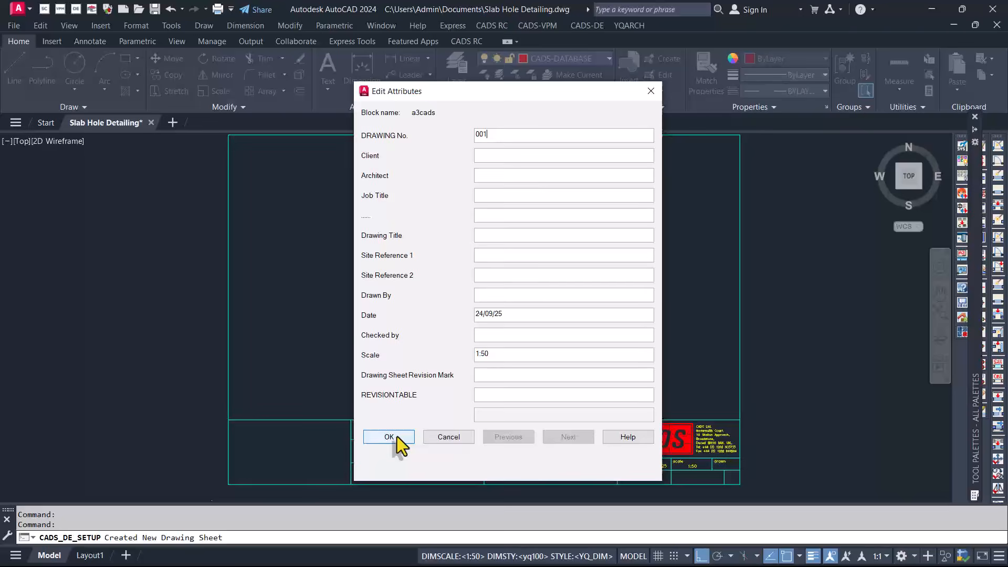
left_click(386, 508)
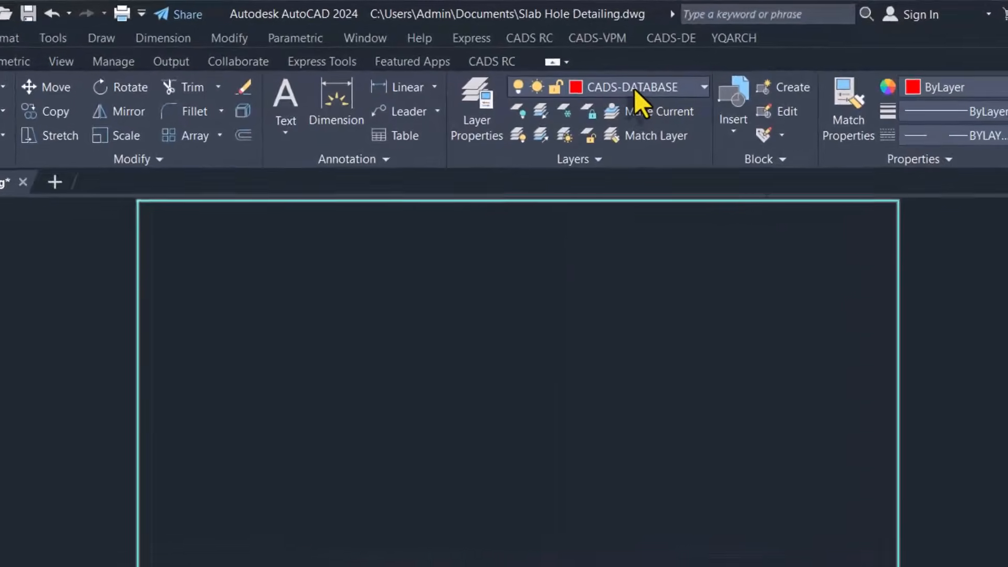
Make GRID the current layer
left_click(691, 74)
scroll(689, 363, "up", 2)
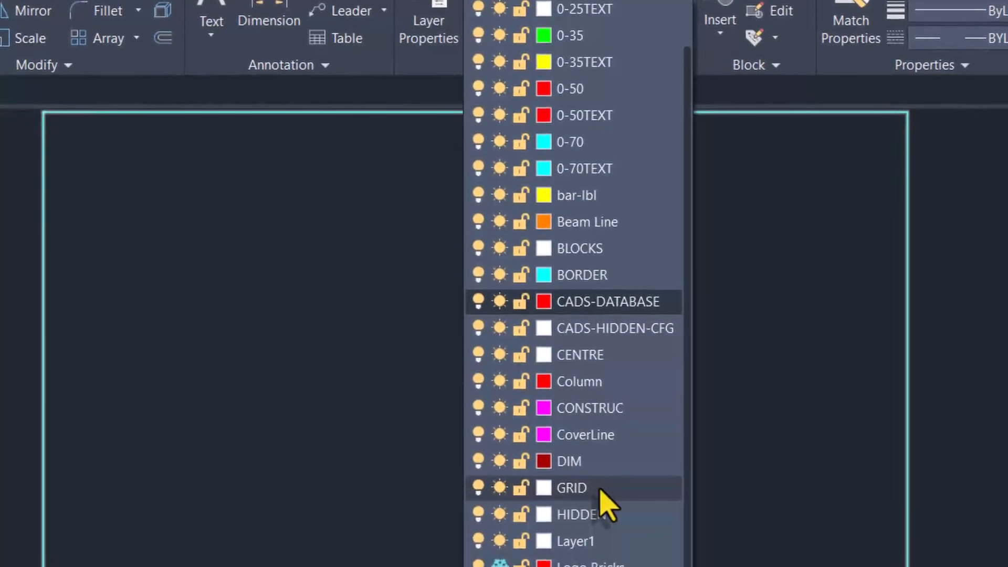
left_click(600, 490)
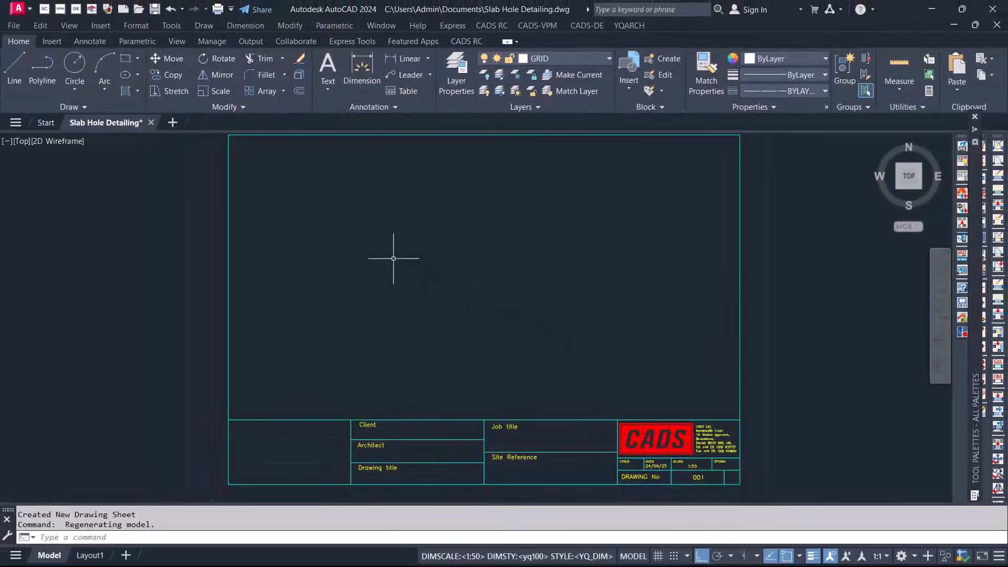
Draw a rectangle 6000 wide by 3000 high near the middle of the A3 sheet
type("Rec")
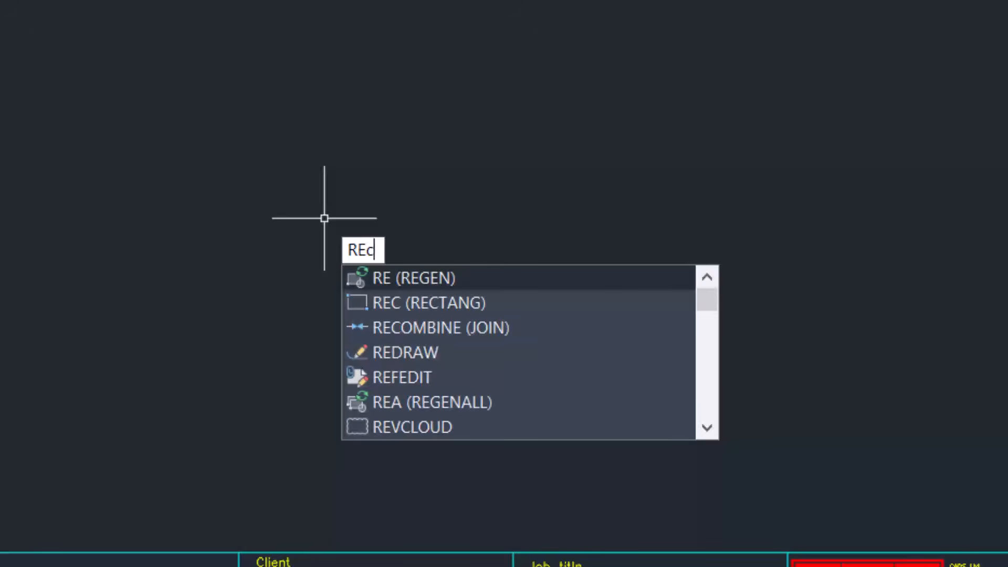
key("Return")
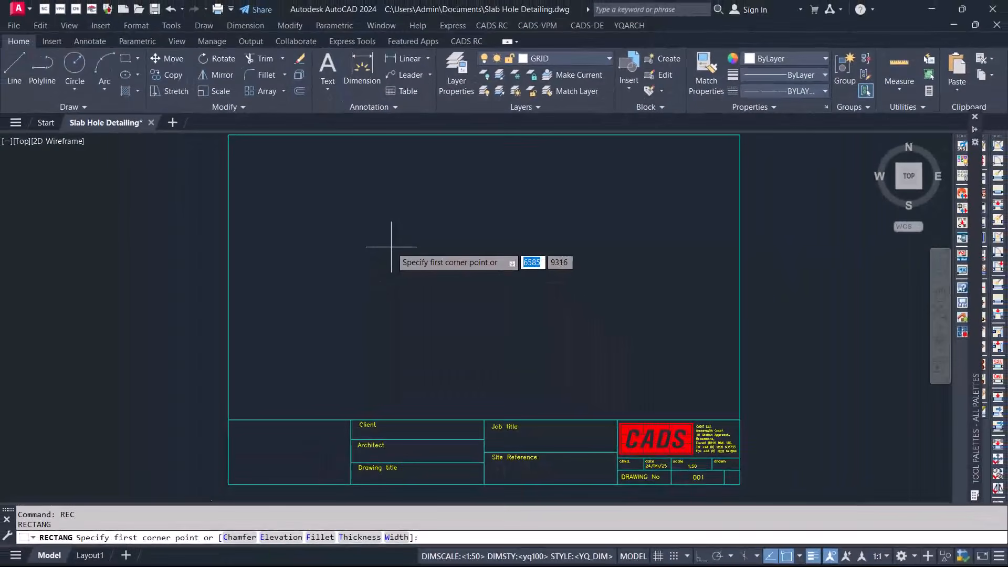
left_click(391, 247)
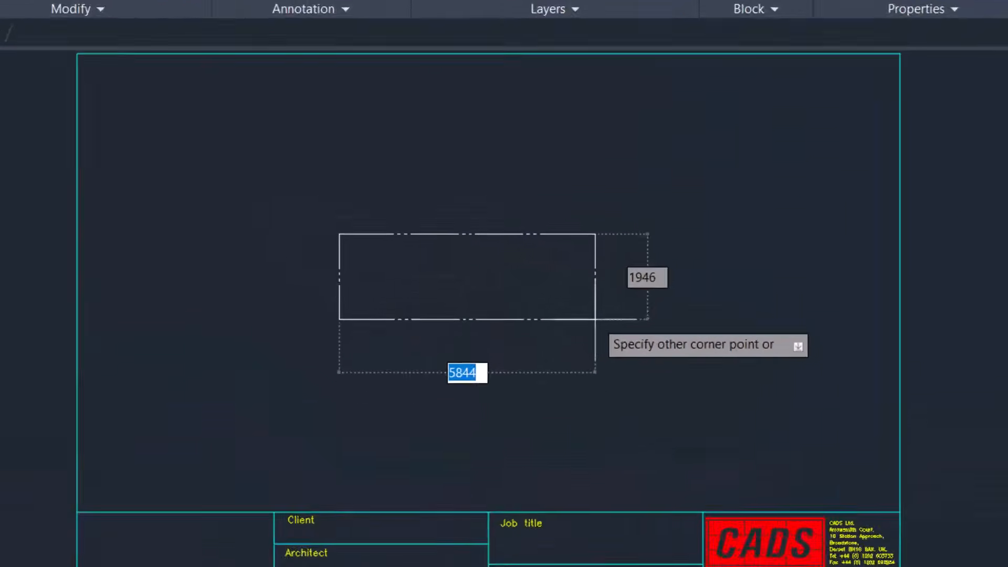
type("6000")
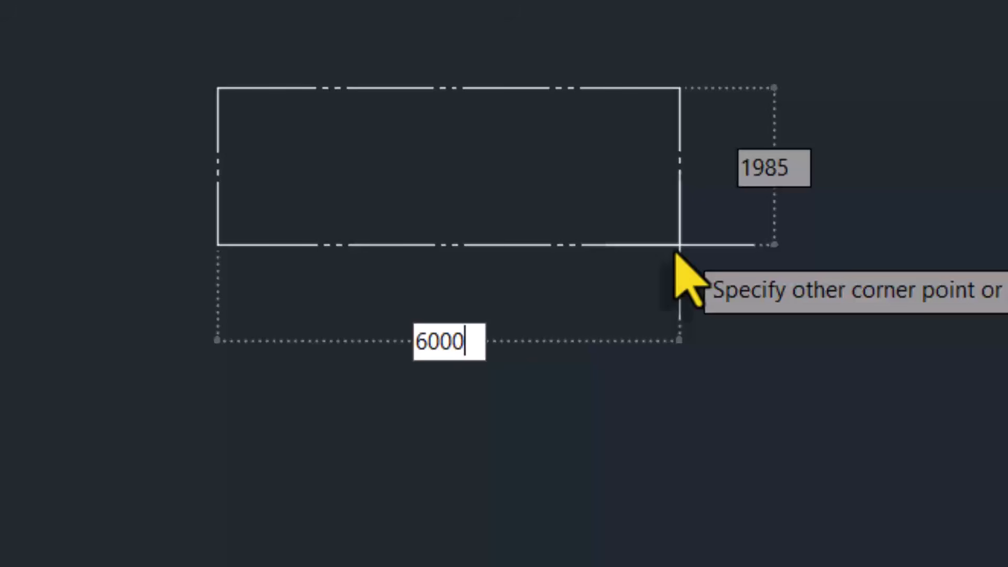
key("Tab")
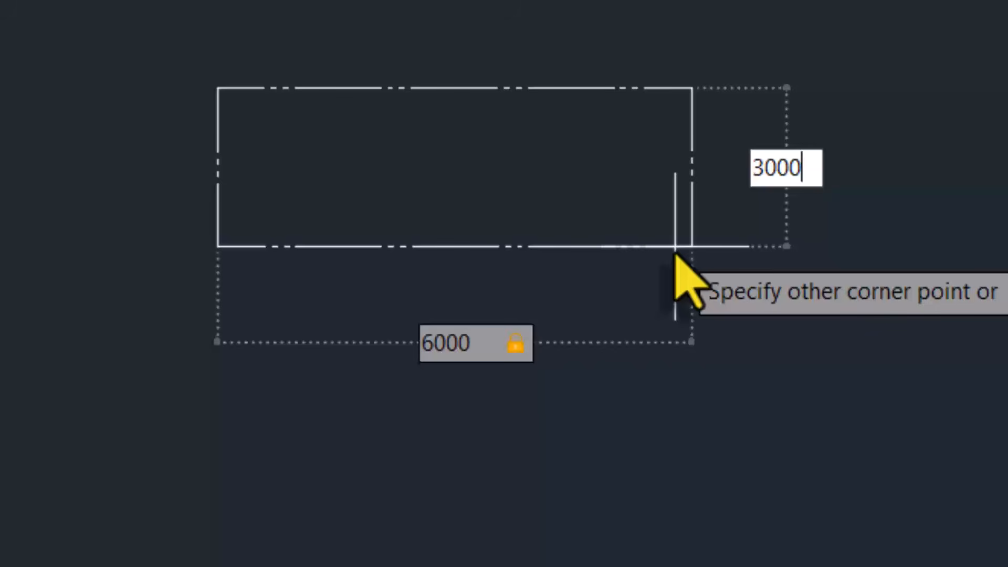
key("Return")
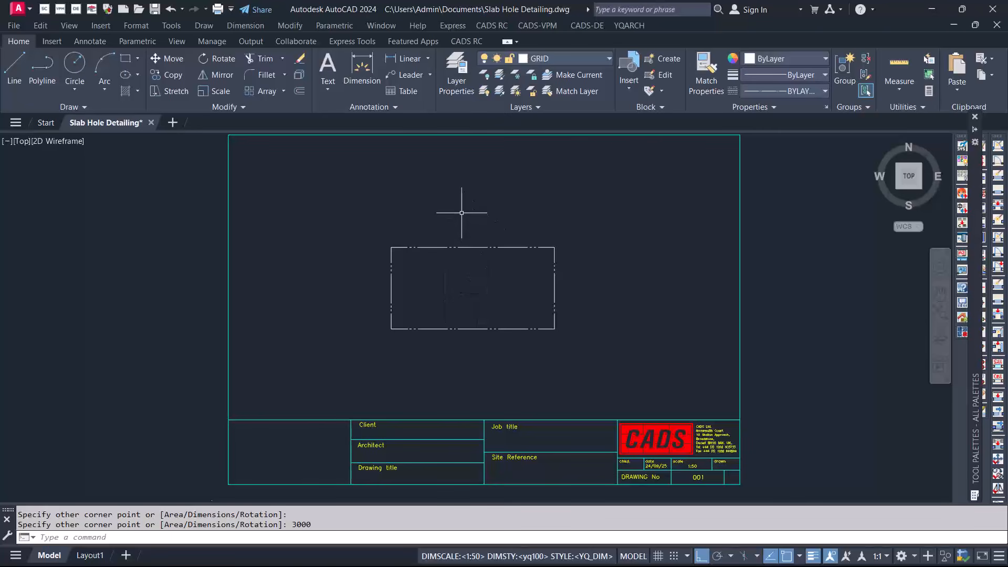
Offset the 6000 by 3000 rectangle by 112.5, once outward and once inward
type("o")
key("Return")
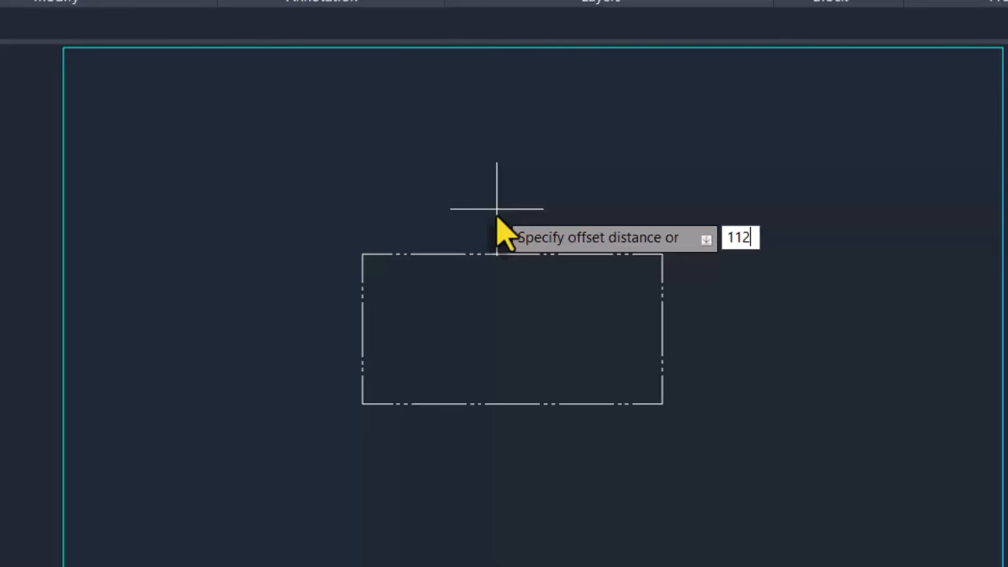
type("112.5")
key("Return")
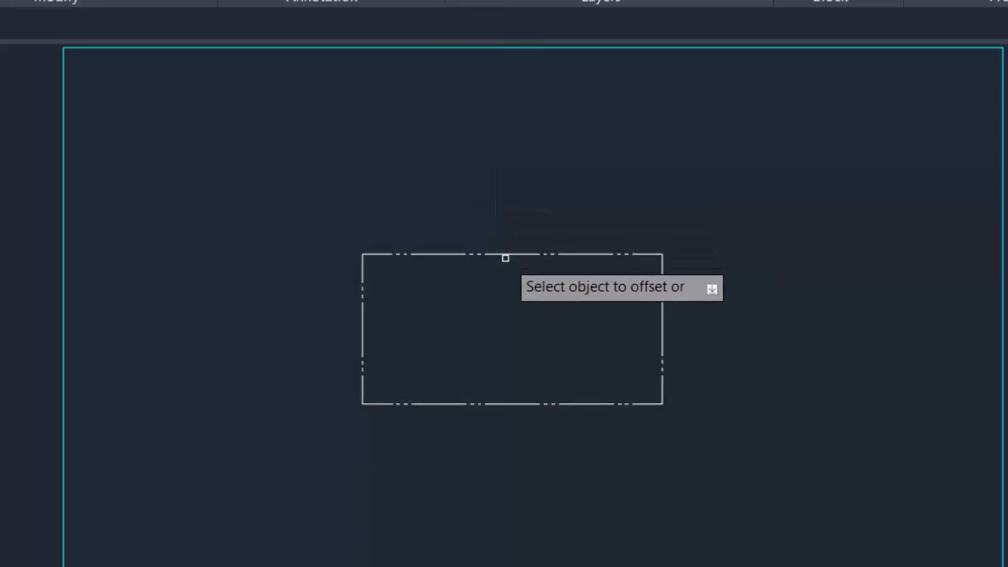
left_click(506, 254)
left_click(510, 214)
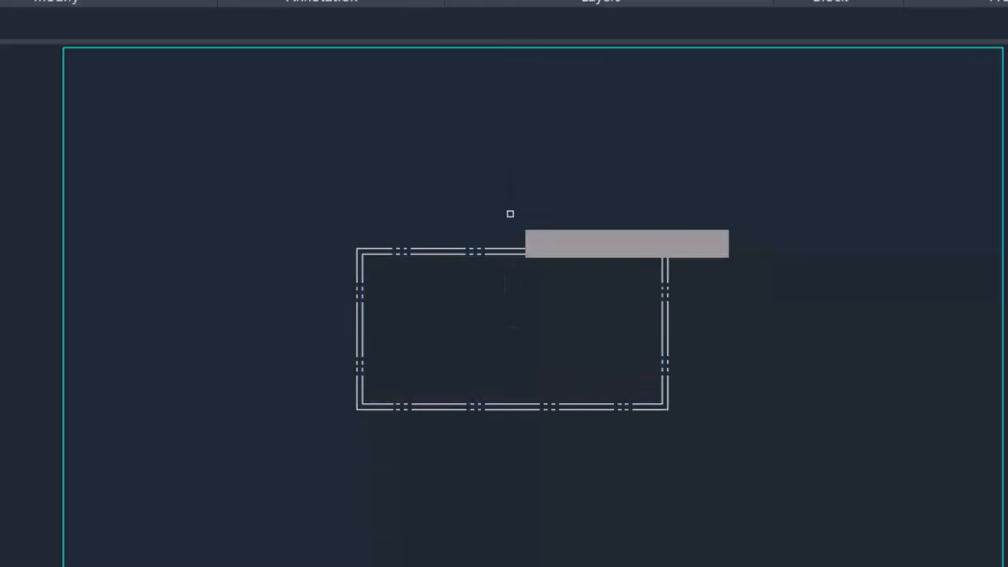
left_click(515, 253)
left_click(498, 300)
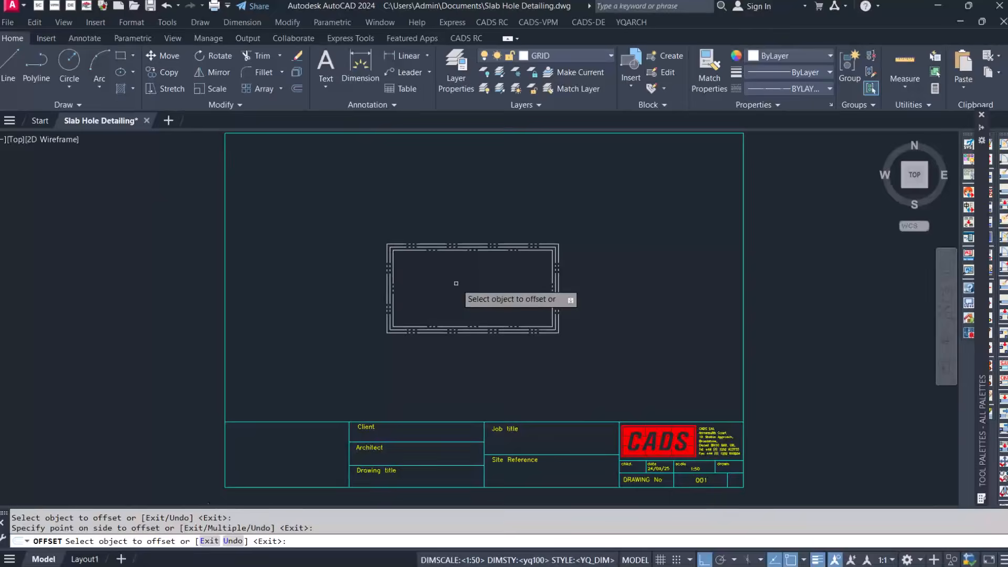
key("Escape")
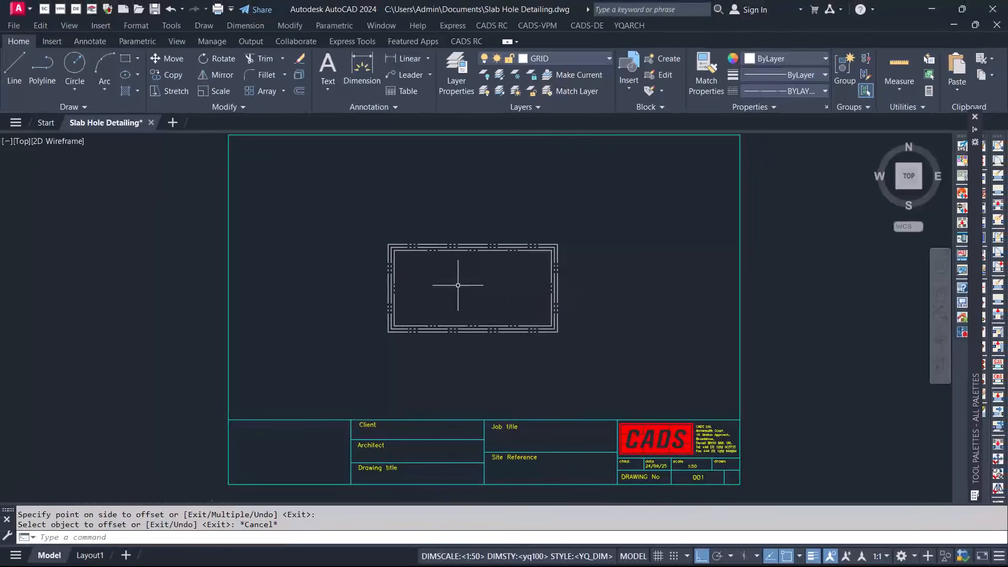
Offset the middle of the three nested rectangles 1000 inward
type("o")
key("Return")
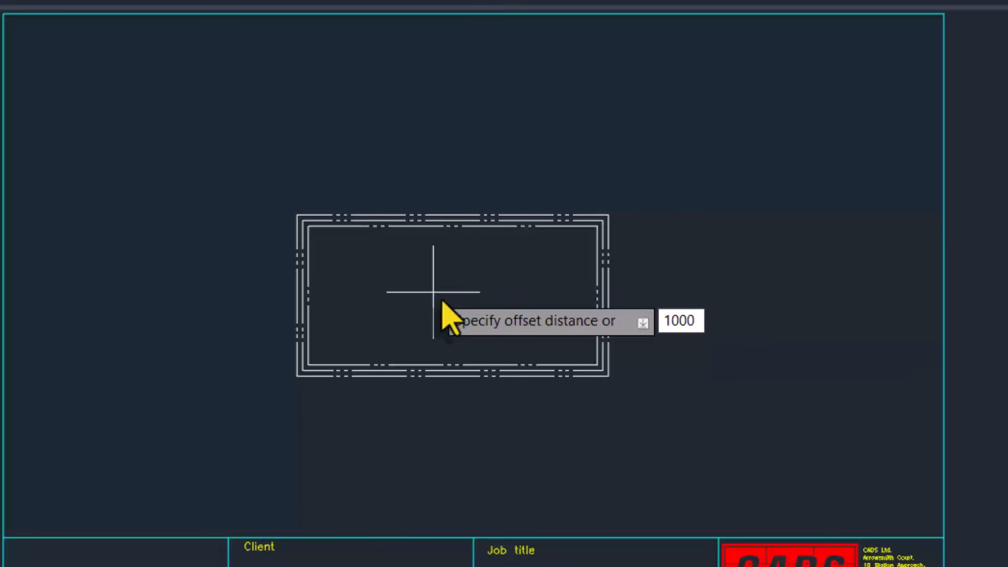
type("1000")
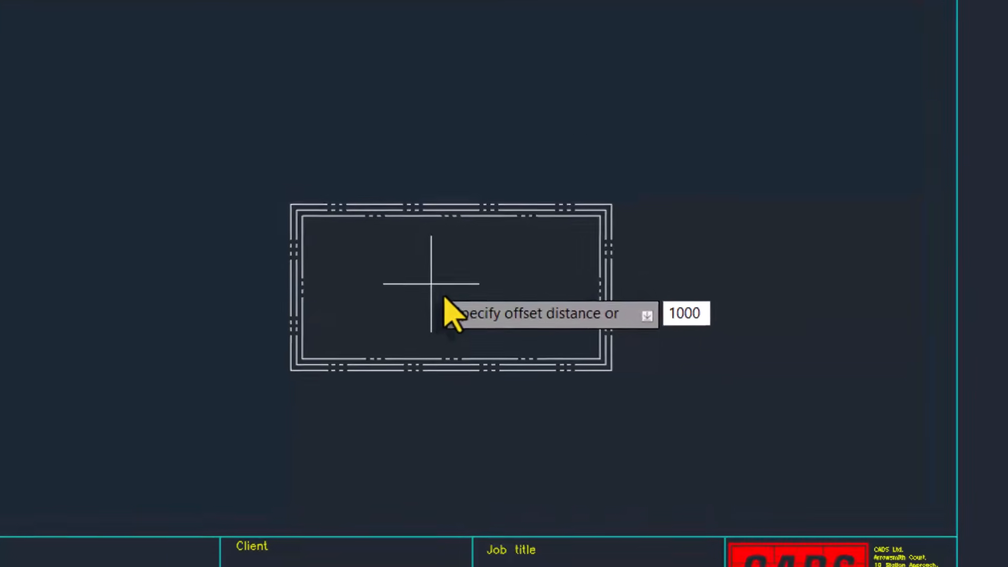
key("Return")
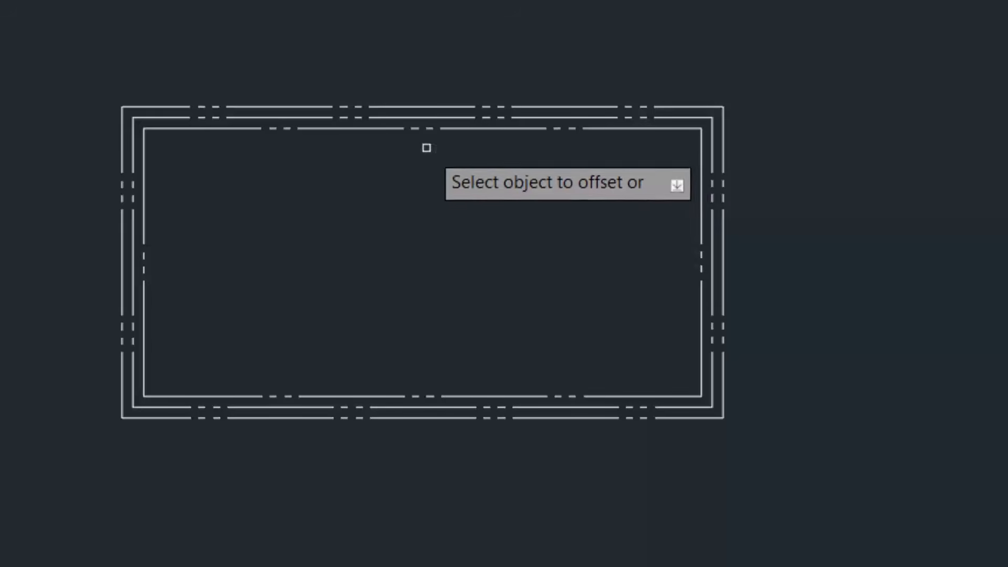
left_click(412, 118)
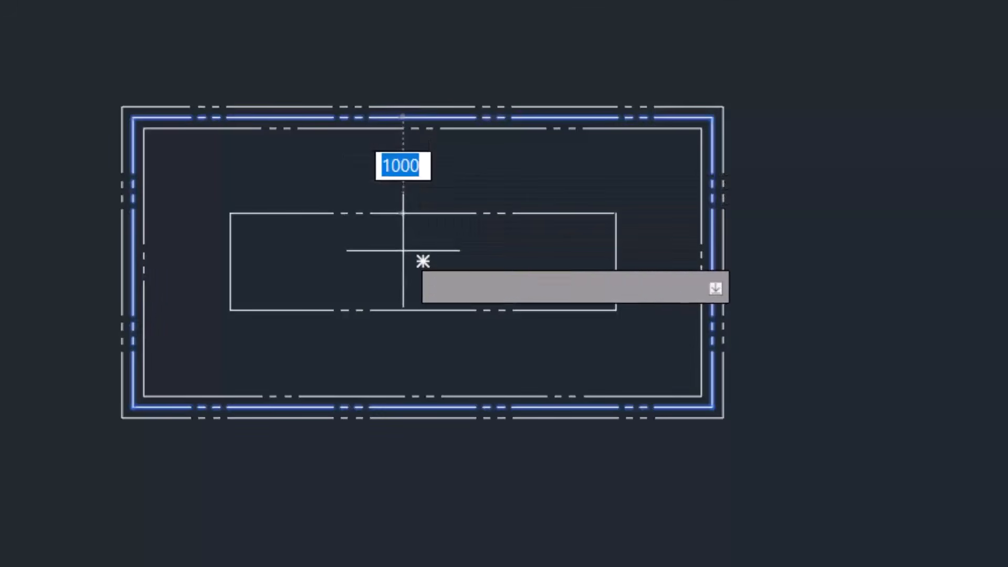
left_click(403, 249)
key("Escape")
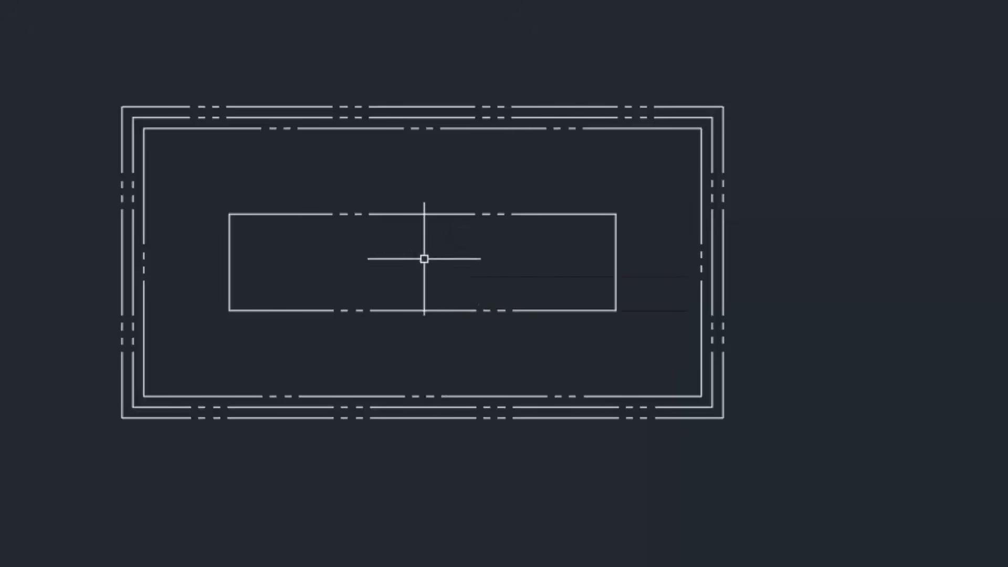
Explode the innermost rectangle into separate lines
left_click(550, 178)
left_click(351, 243)
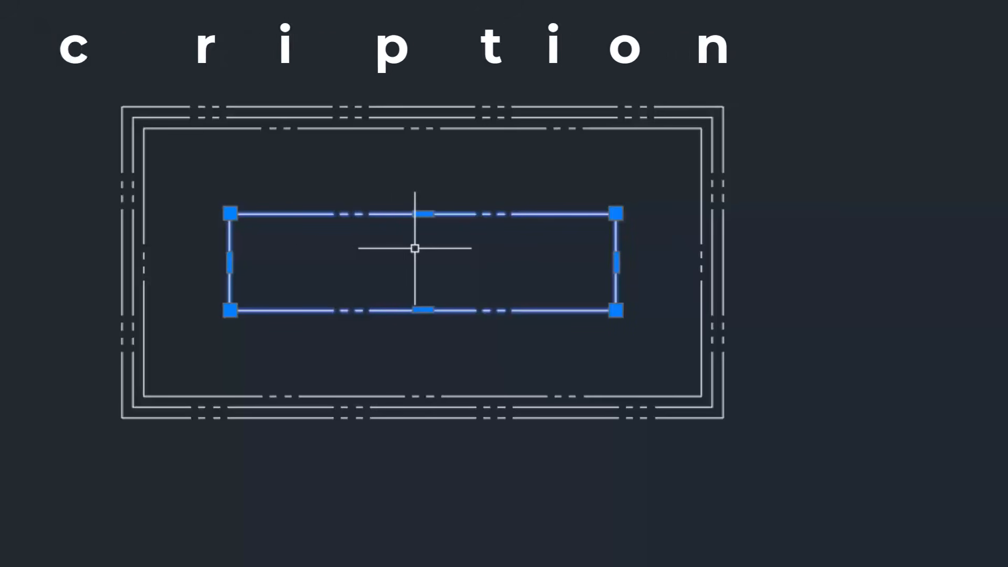
type("Ex")
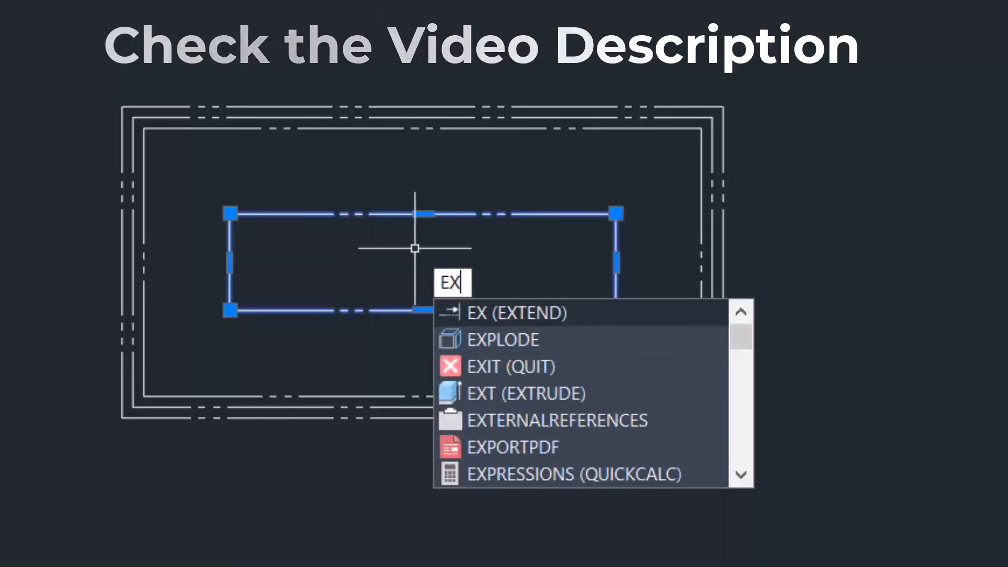
left_click(496, 337)
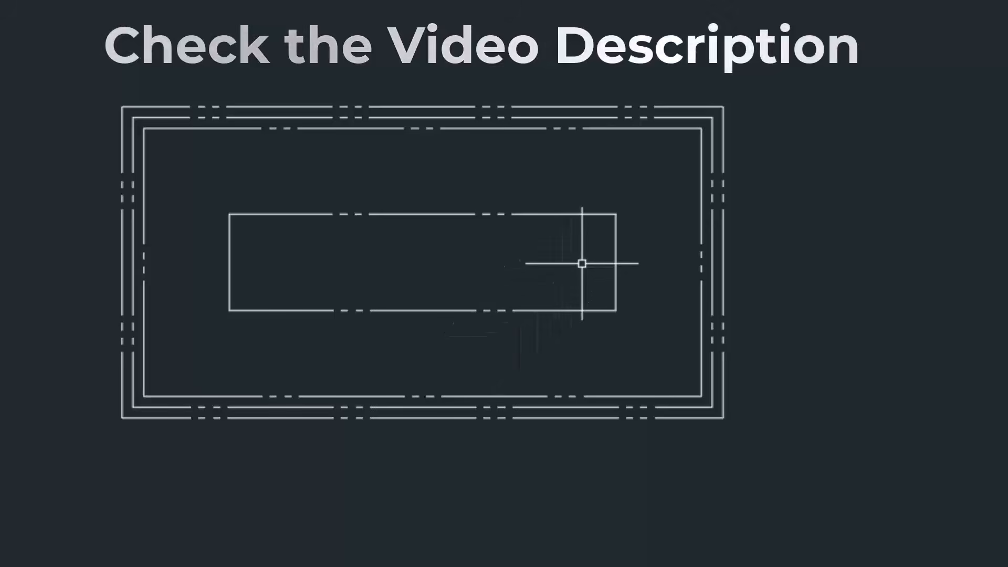
Offset the two short vertical sides of the innermost rectangle inward by 1000 each
type("o")
key("Return")
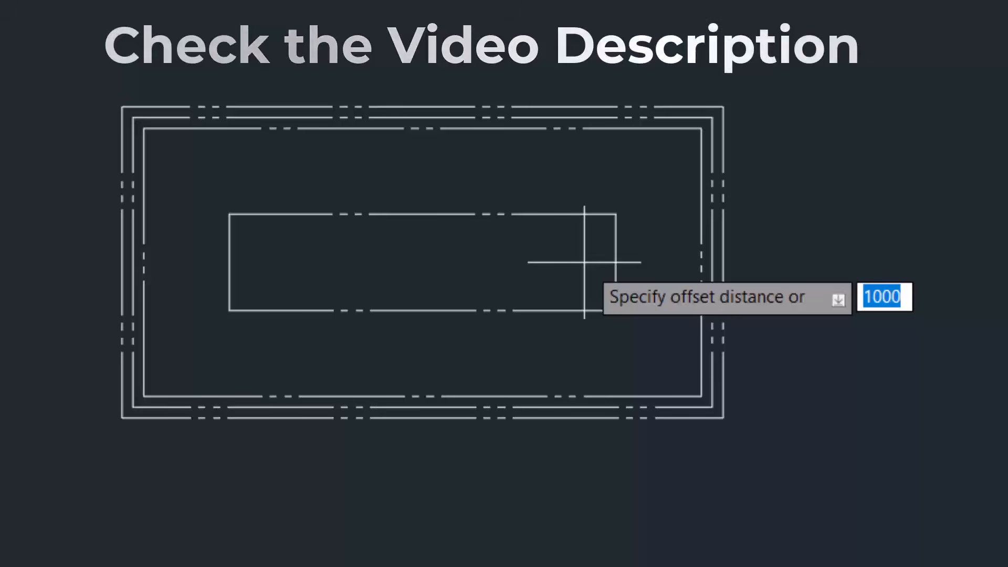
key("Return")
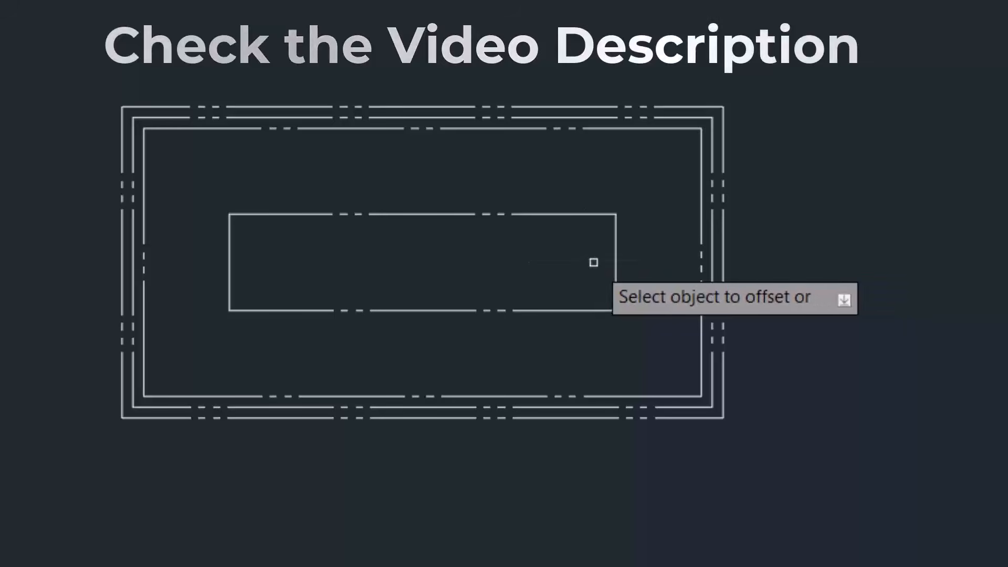
left_click(616, 261)
left_click(519, 256)
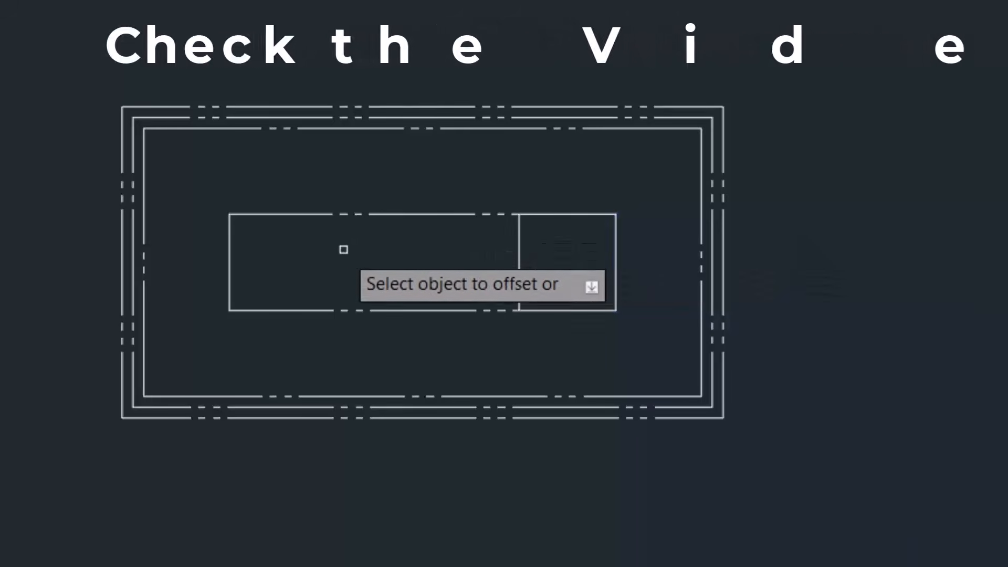
left_click(231, 260)
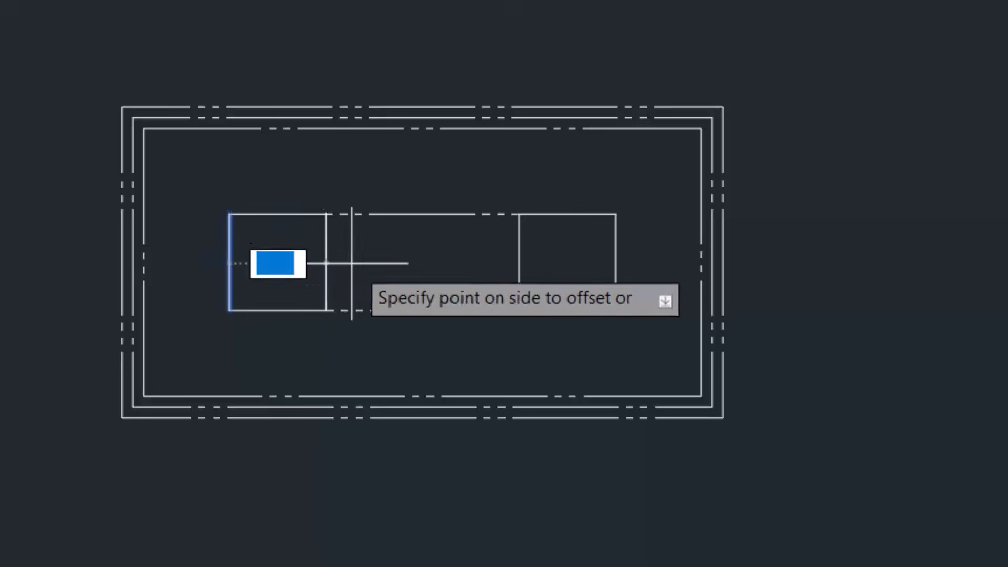
left_click(320, 264)
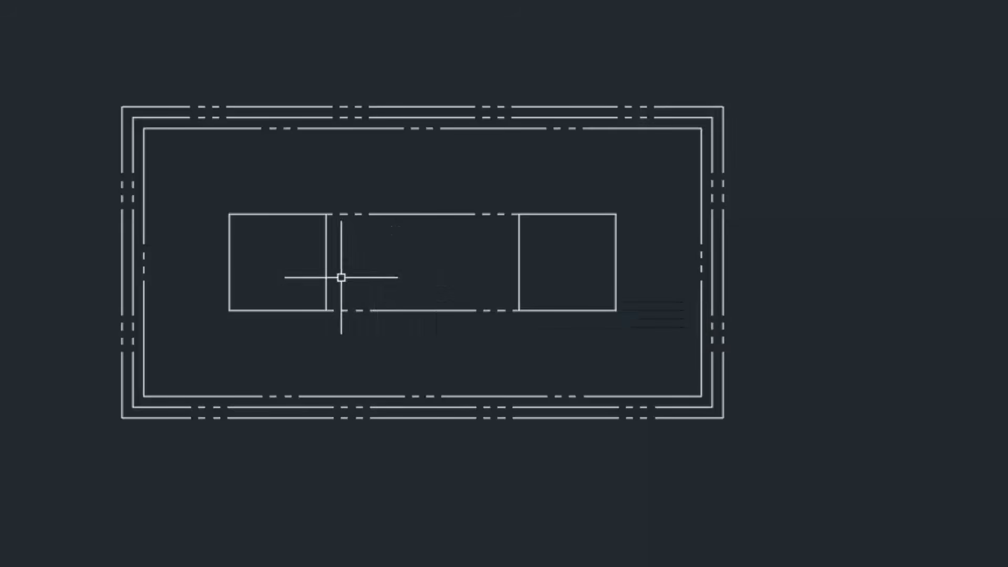
Trim the long sides of the innermost rectangle where they extend beyond the two offset vertical lines
type("R")
key("Return")
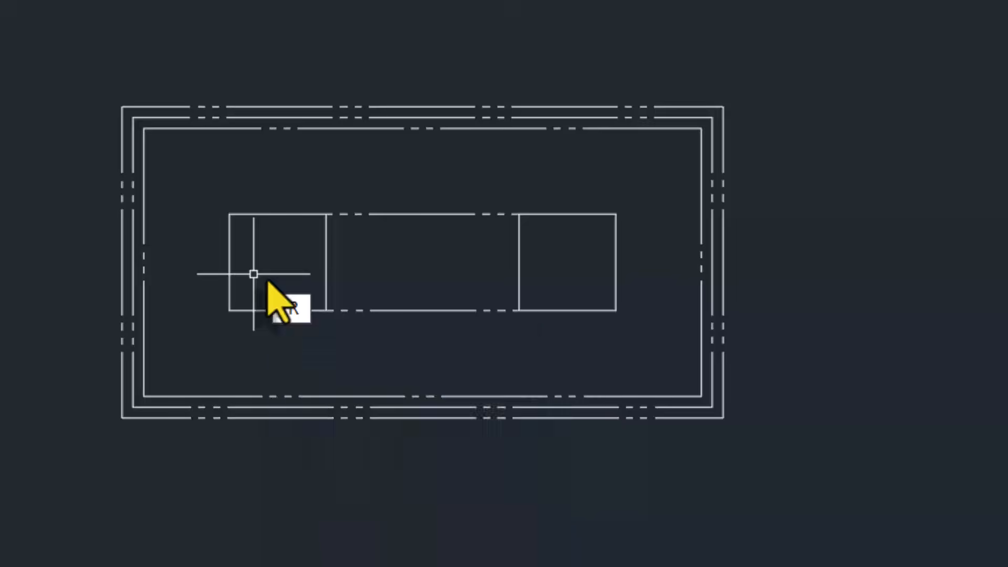
left_click(277, 185)
left_click(241, 336)
key("Return")
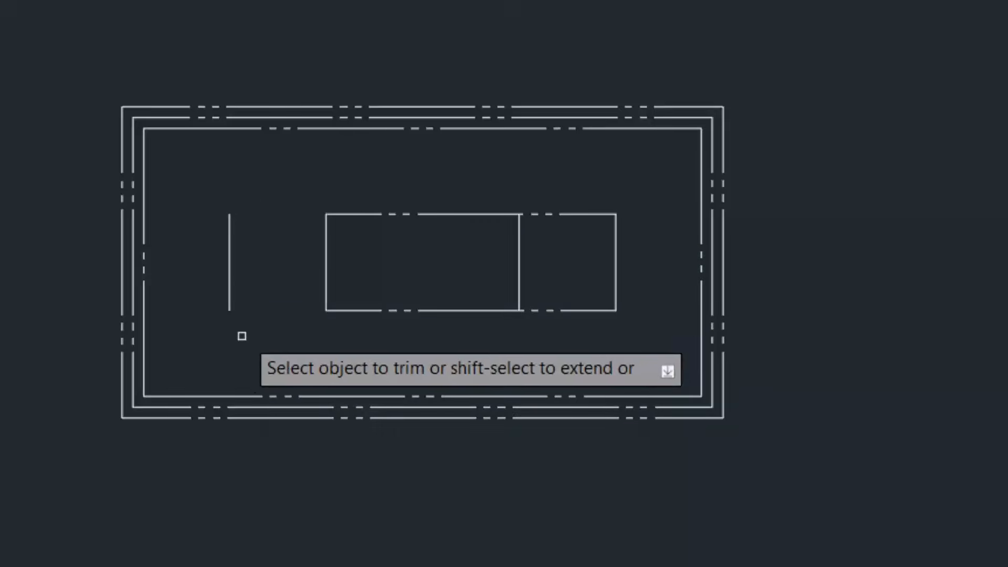
left_click(537, 180)
left_click(541, 329)
key("Return")
Remove the two leftover short vertical lines on either side of the trimmed central opening
left_click(640, 264)
left_click(596, 273)
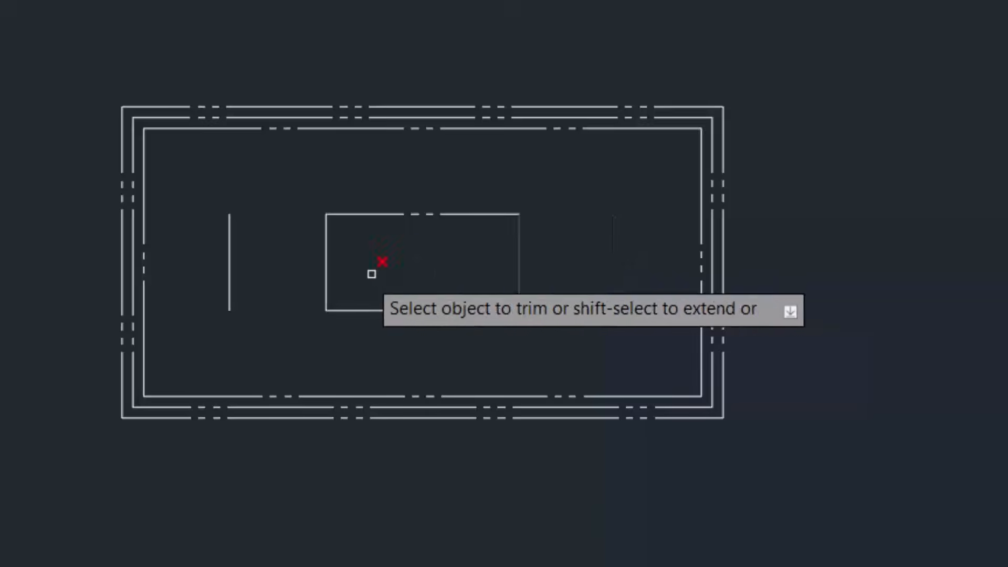
left_click(266, 261)
left_click(167, 272)
key("Escape")
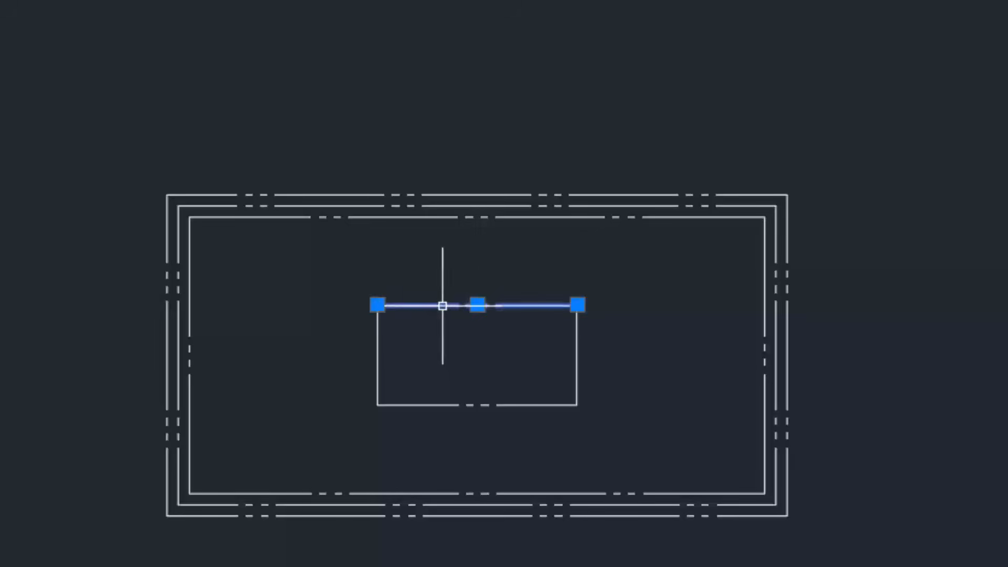
Join the four lines of the central opening into one polyline and put it on the Slab Line layer
left_click(424, 402)
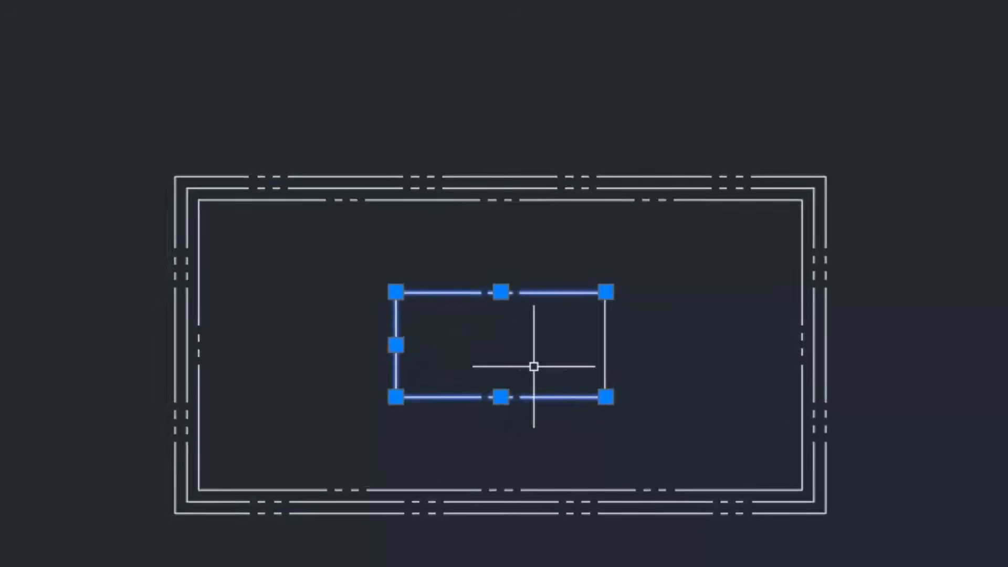
key("Escape")
left_click(322, 267)
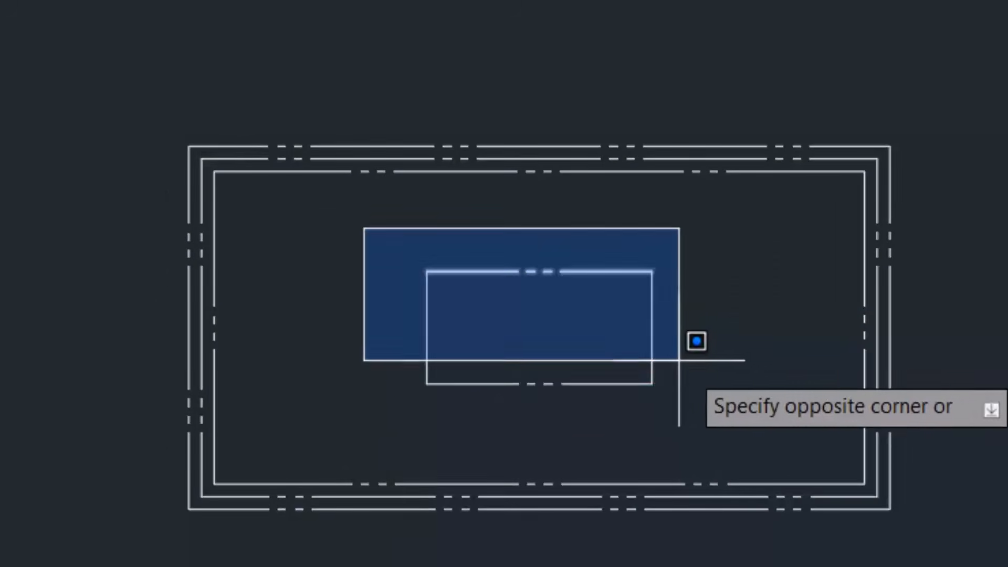
left_click(688, 394)
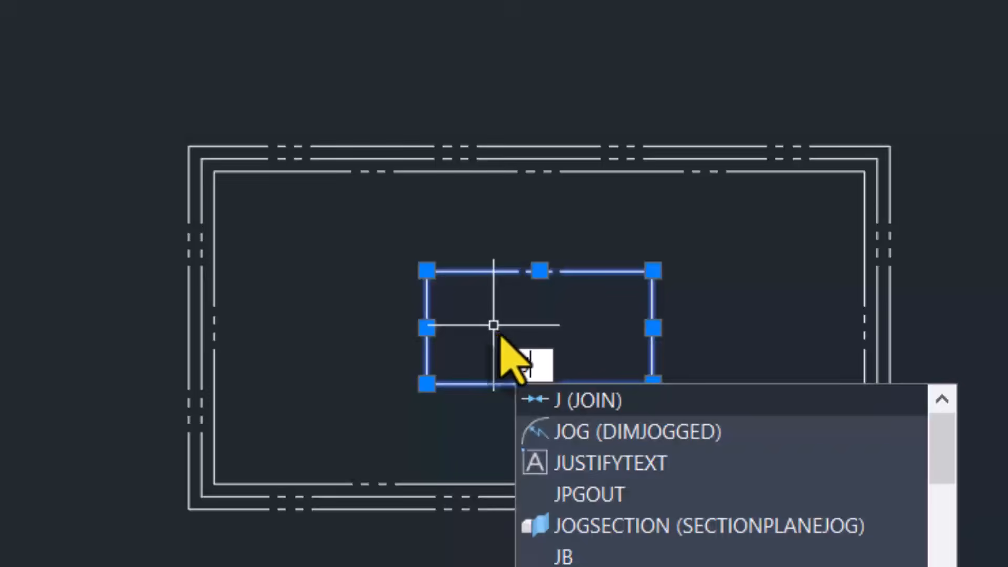
key("Return")
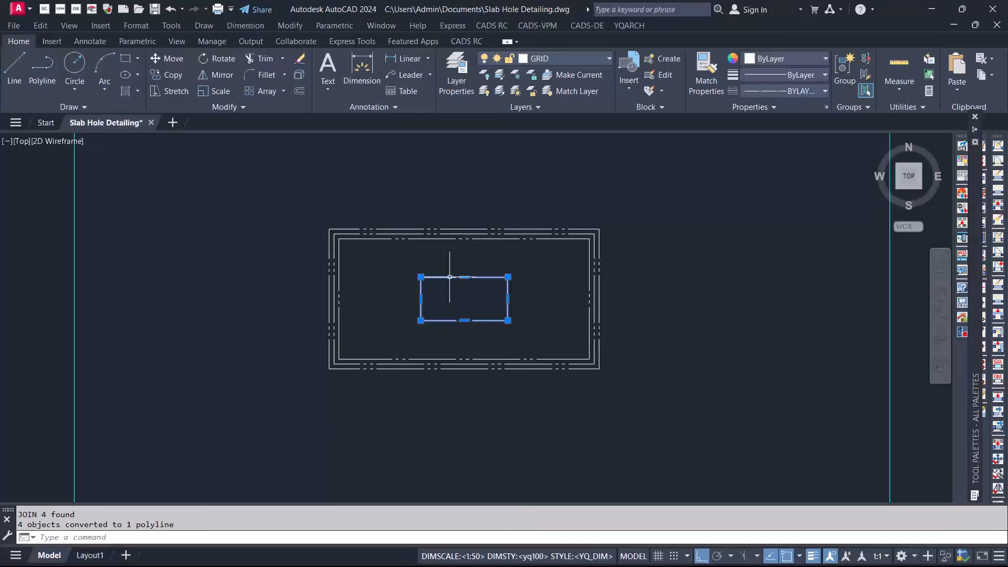
left_click(560, 62)
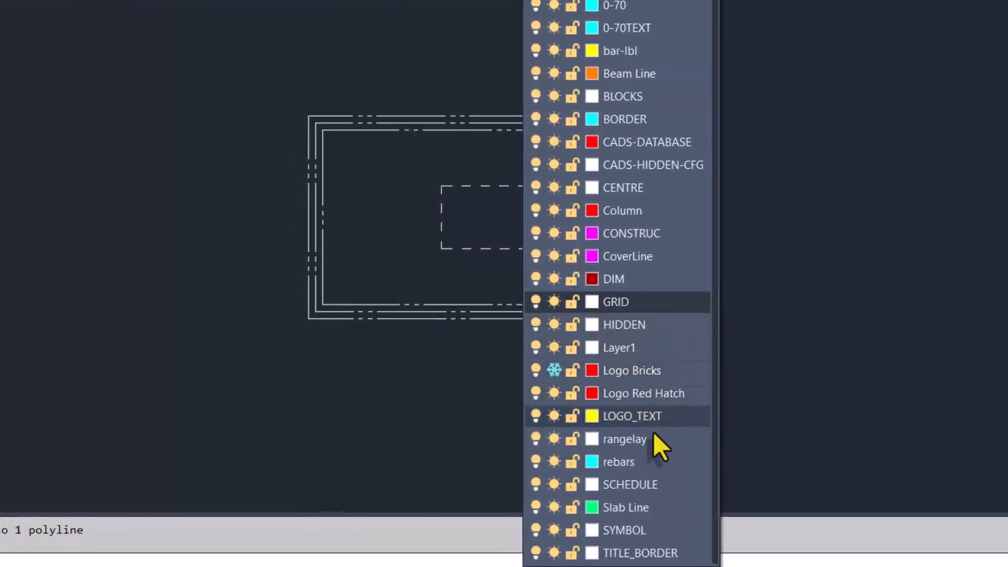
left_click(641, 507)
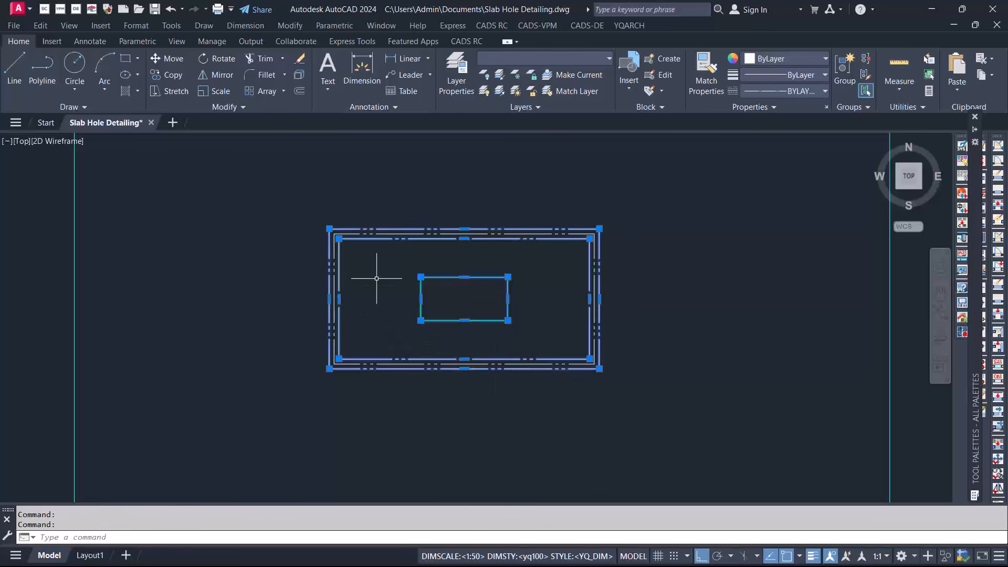
left_click(540, 55)
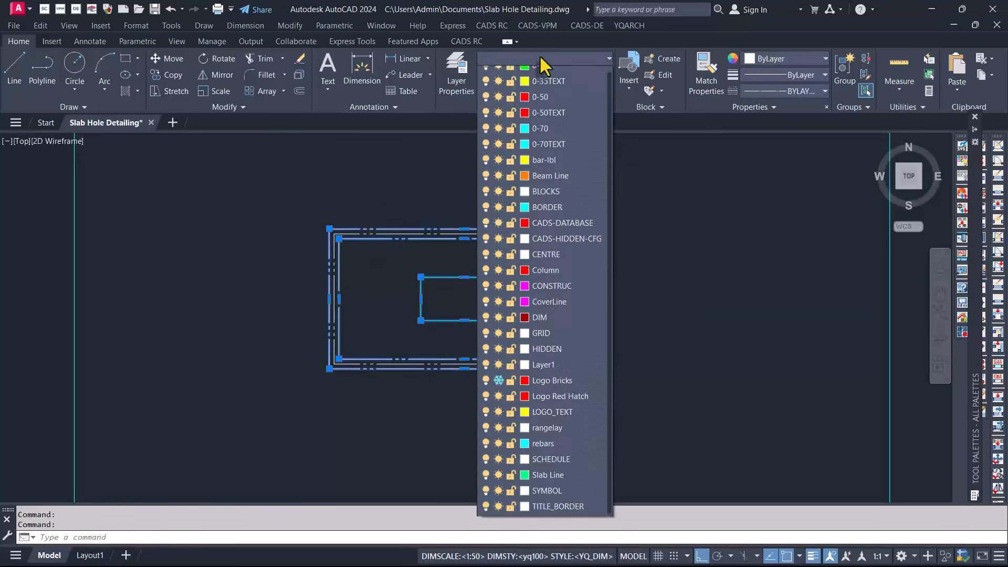
key("Escape")
key("Escape")
Put the rectangles just outside and inside the 6000 by 3000 grid rectangle on the Beam Line layer
left_click(379, 237)
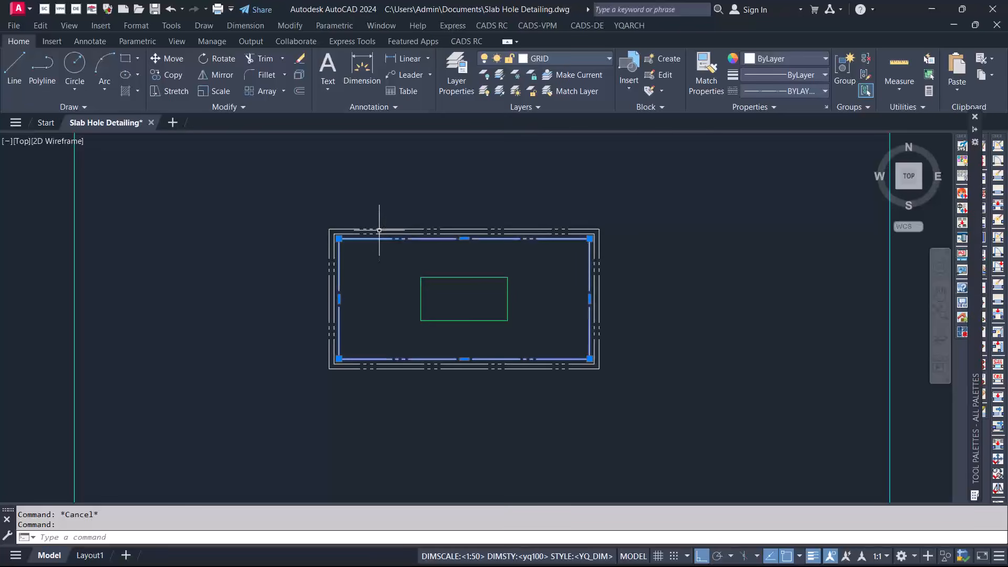
left_click(552, 59)
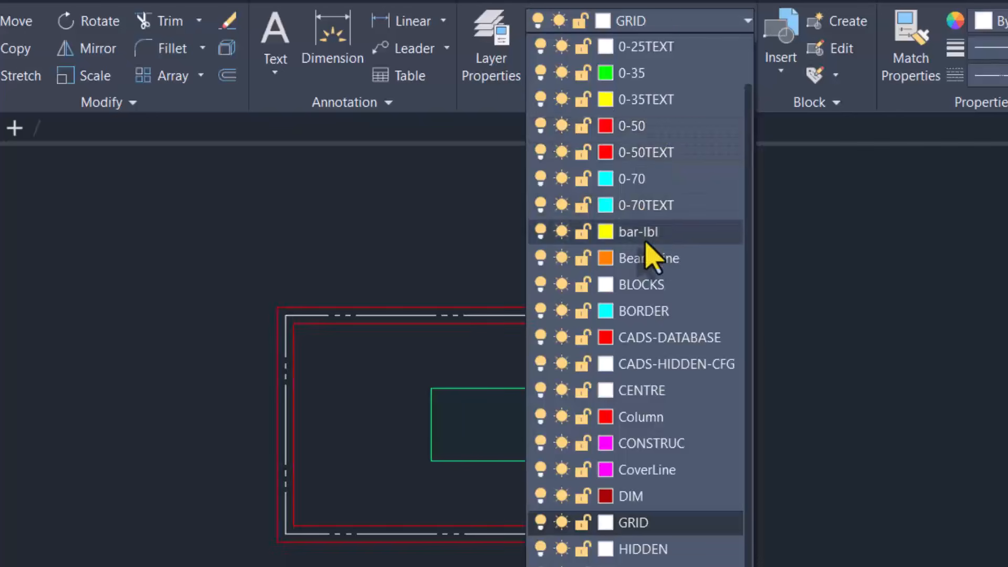
left_click(651, 259)
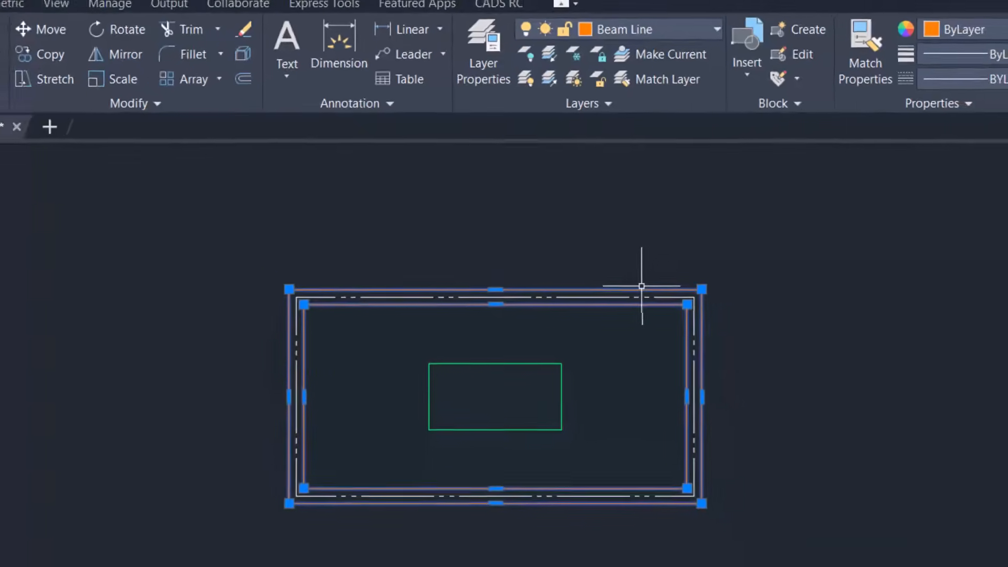
key("Escape")
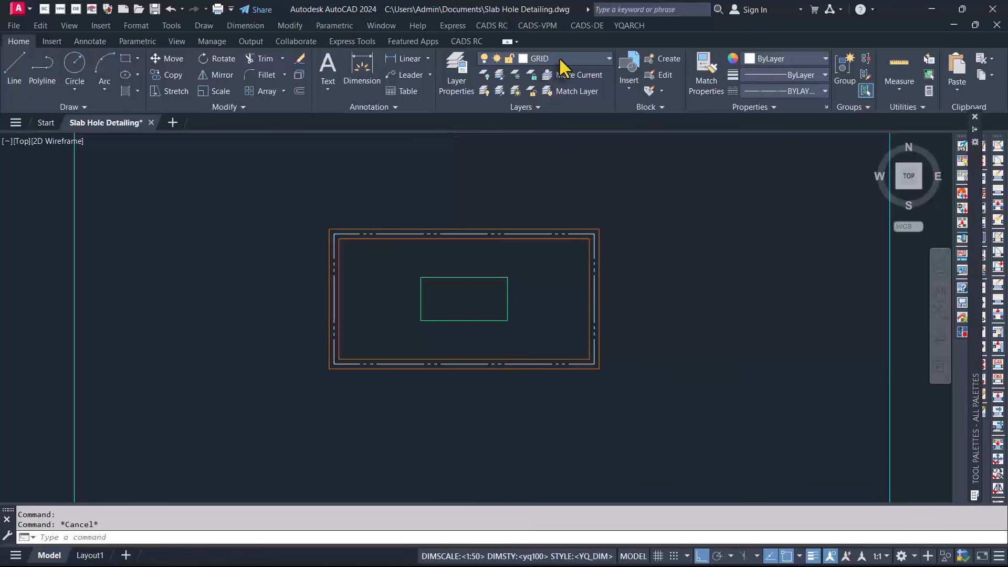
Make Column the current layer and draw a 225 by 225 column square above the slab outline
left_click(560, 57)
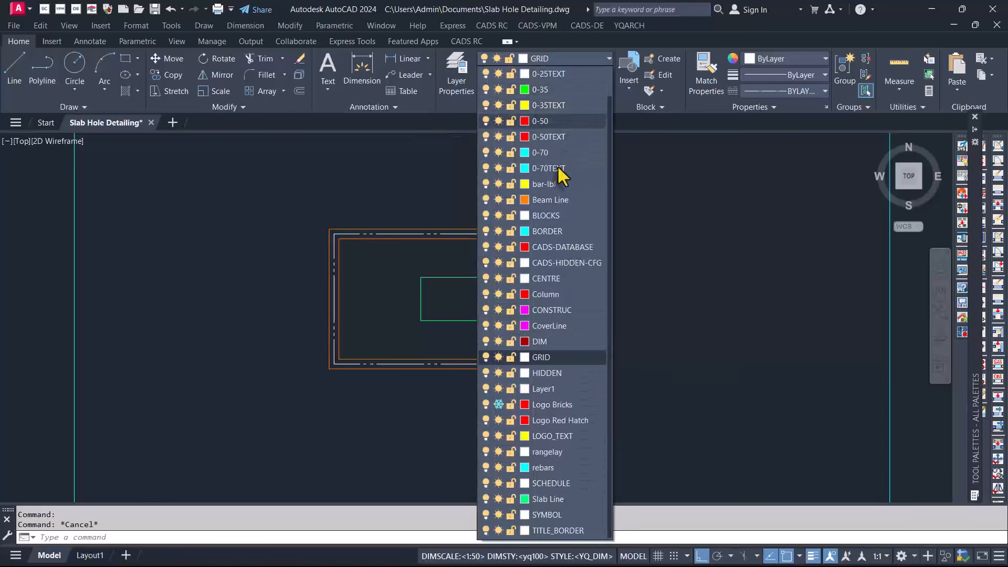
left_click(550, 295)
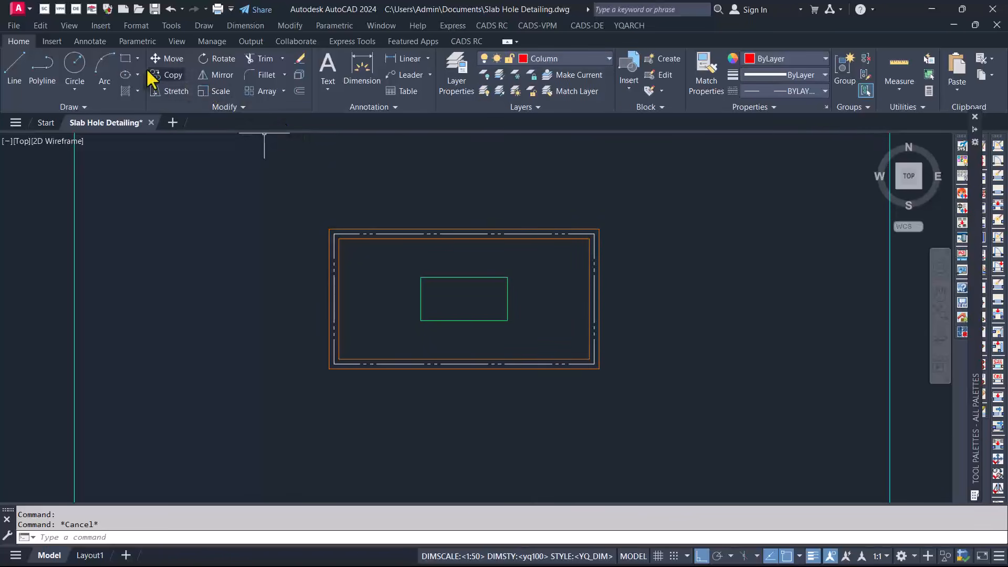
left_click(125, 59)
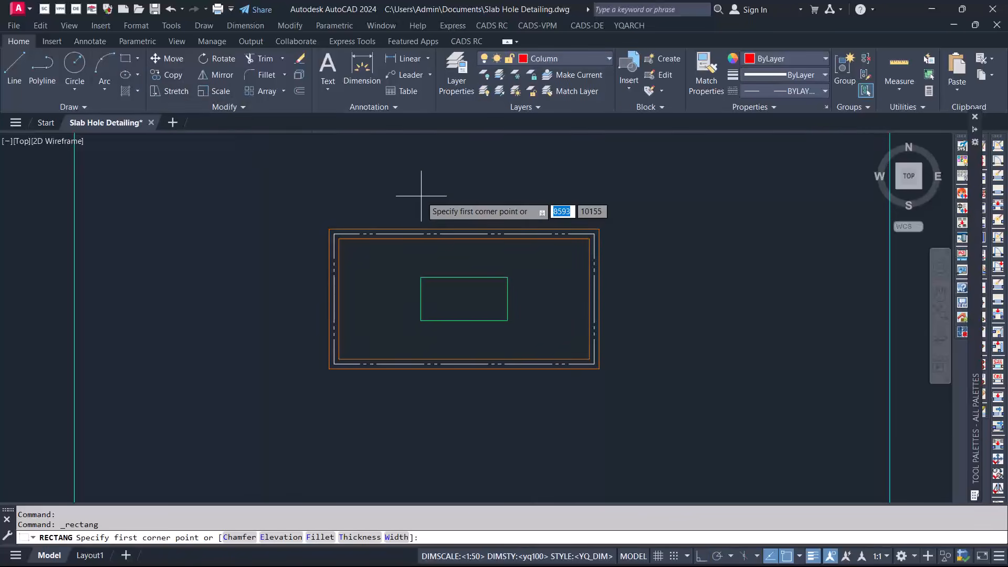
left_click(398, 173)
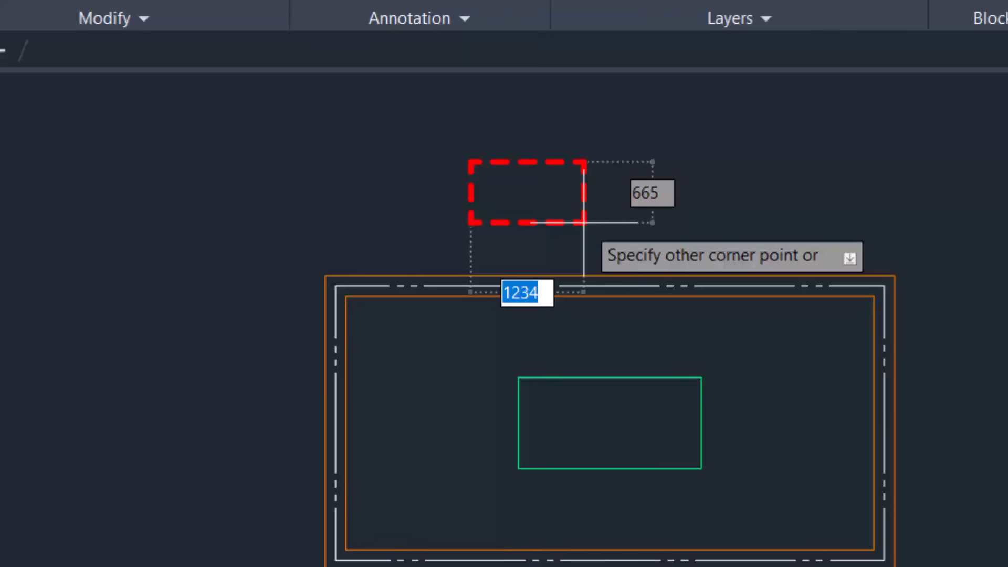
type("2")
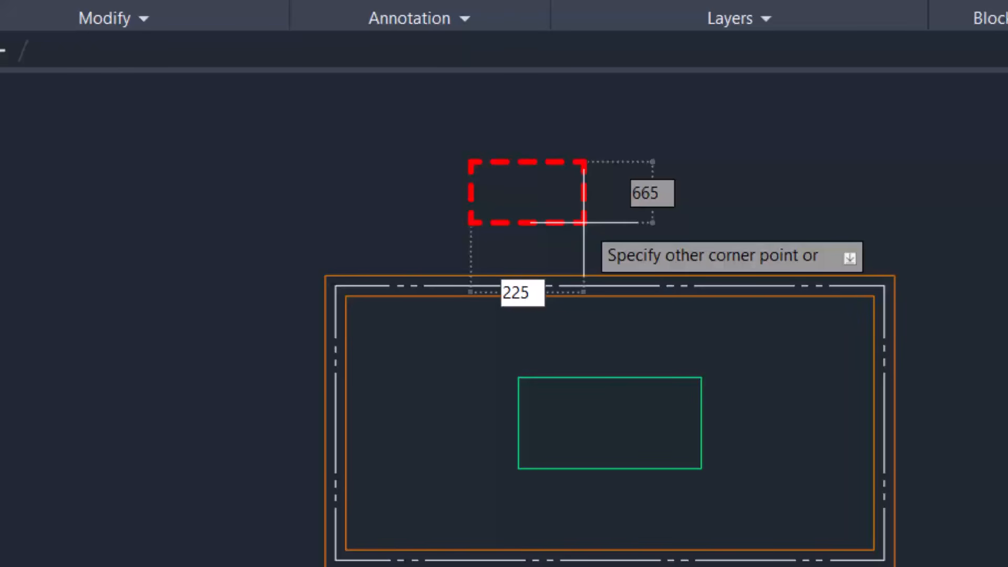
type("25")
key("Tab")
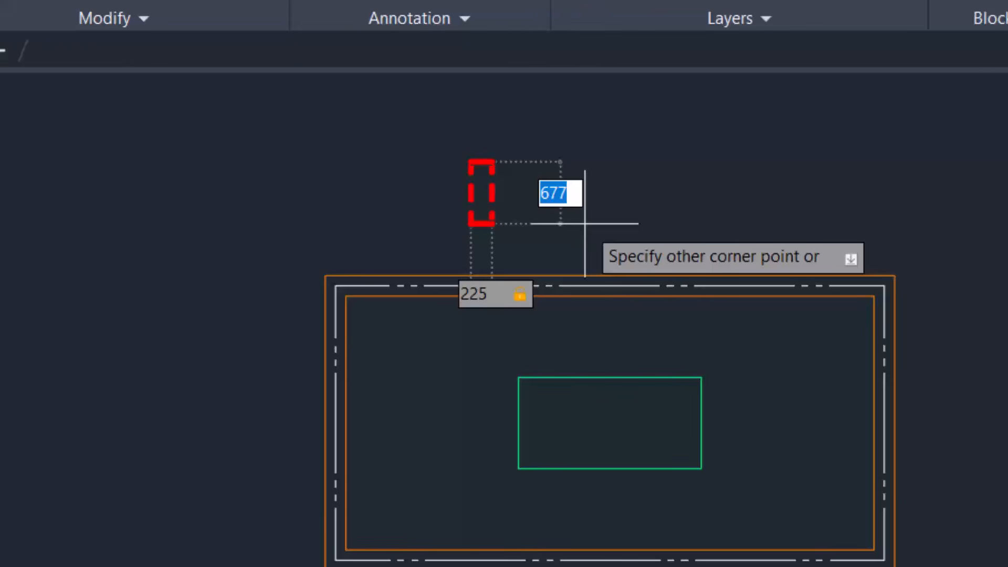
type("22")
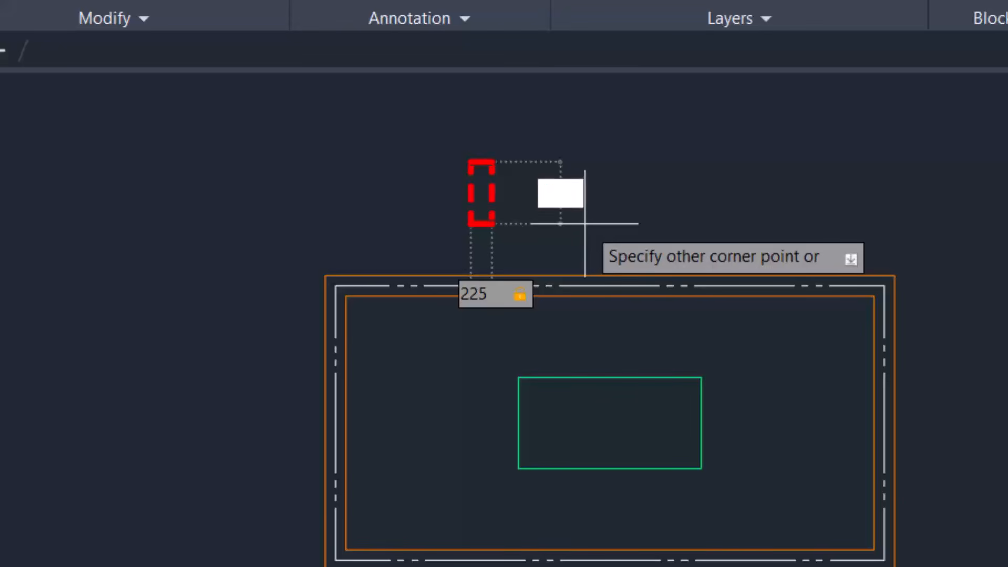
key("Return")
Copy the column square from its centre to all four corners of the grid rectangle
left_click(513, 129)
left_click(417, 186)
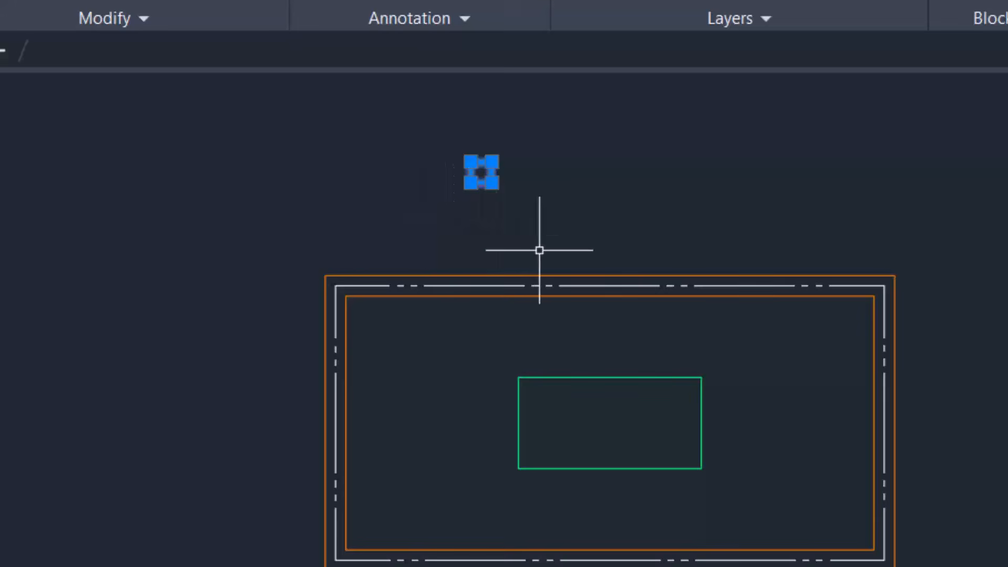
type("co")
key("Return")
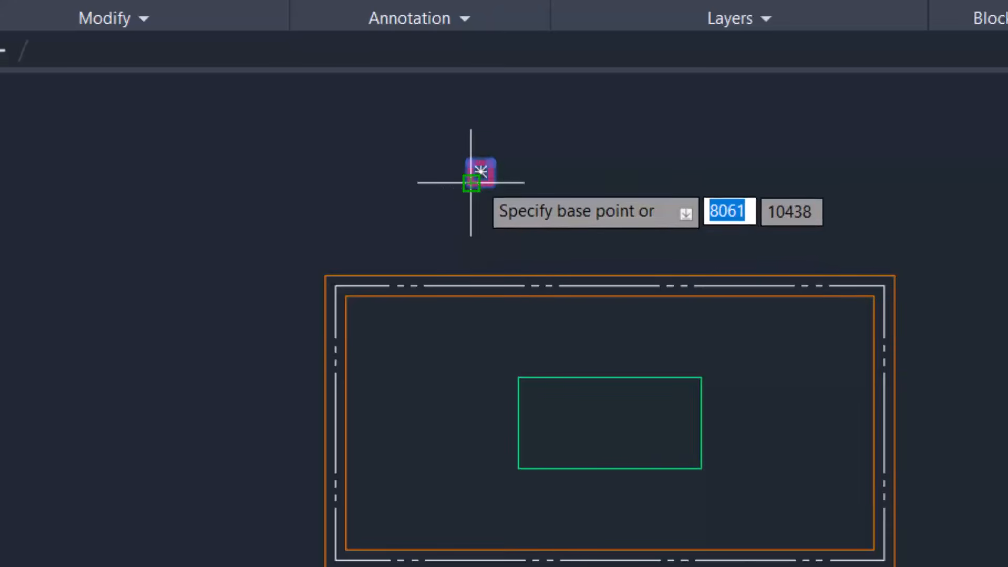
left_click(480, 170)
scroll(361, 318, "up", 2)
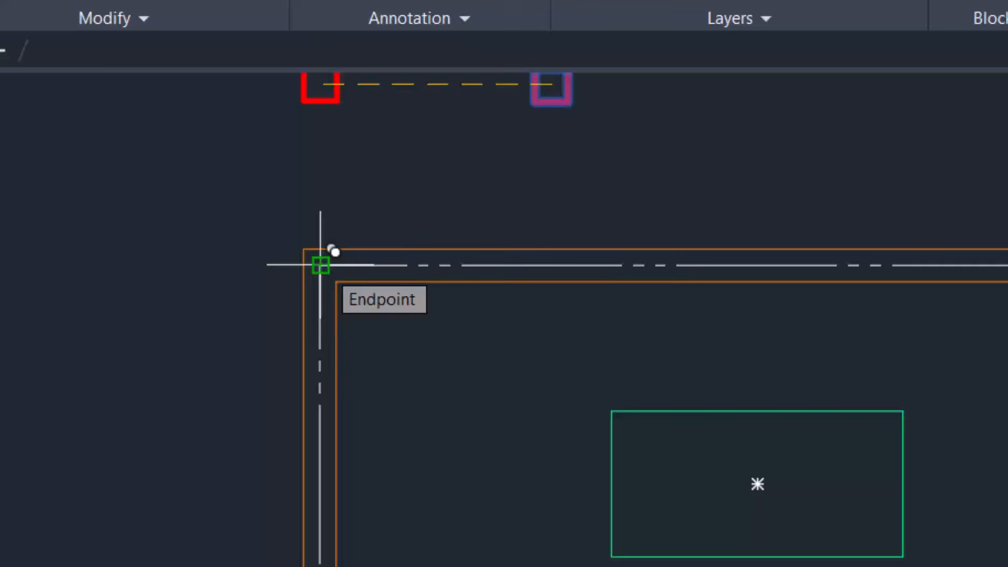
left_click(320, 265)
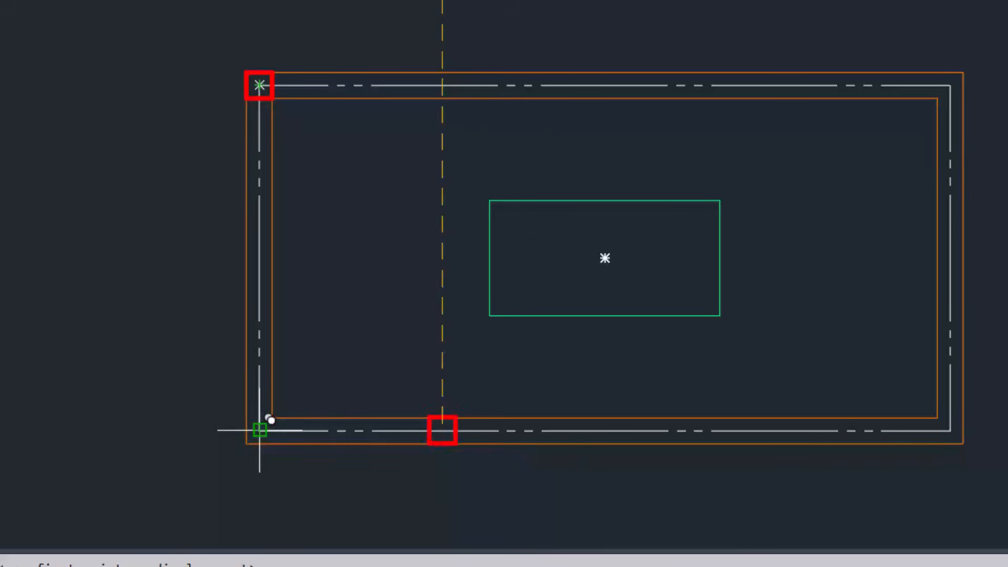
left_click(259, 430)
left_click(951, 431)
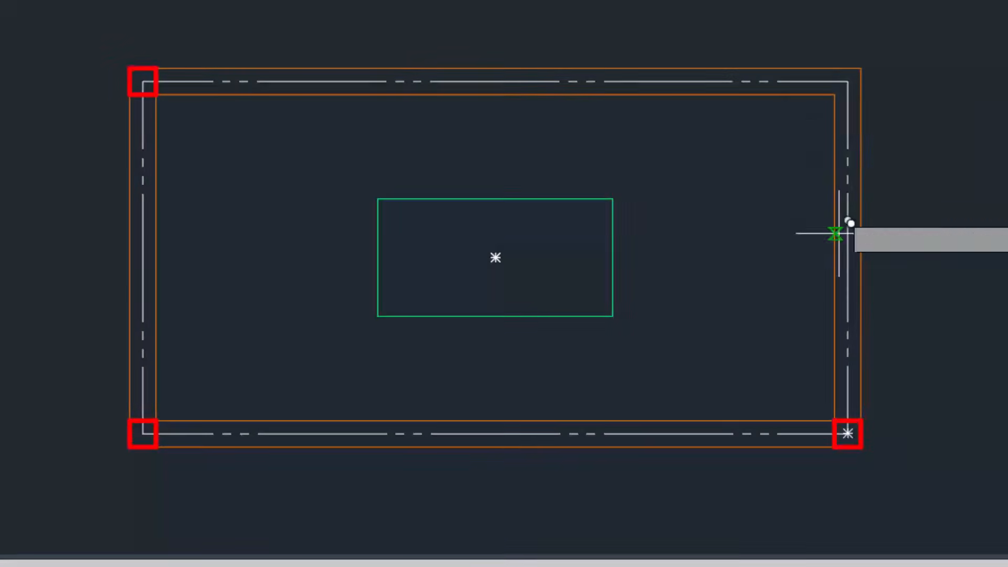
left_click(848, 81)
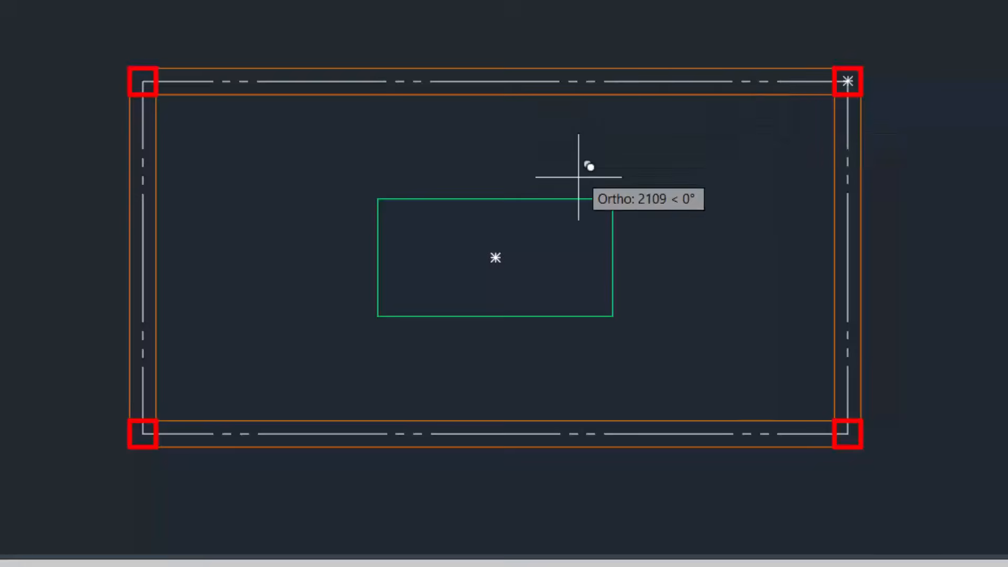
key("Return")
Erase the original column square above the slab outline
scroll(357, 32, "down", 2)
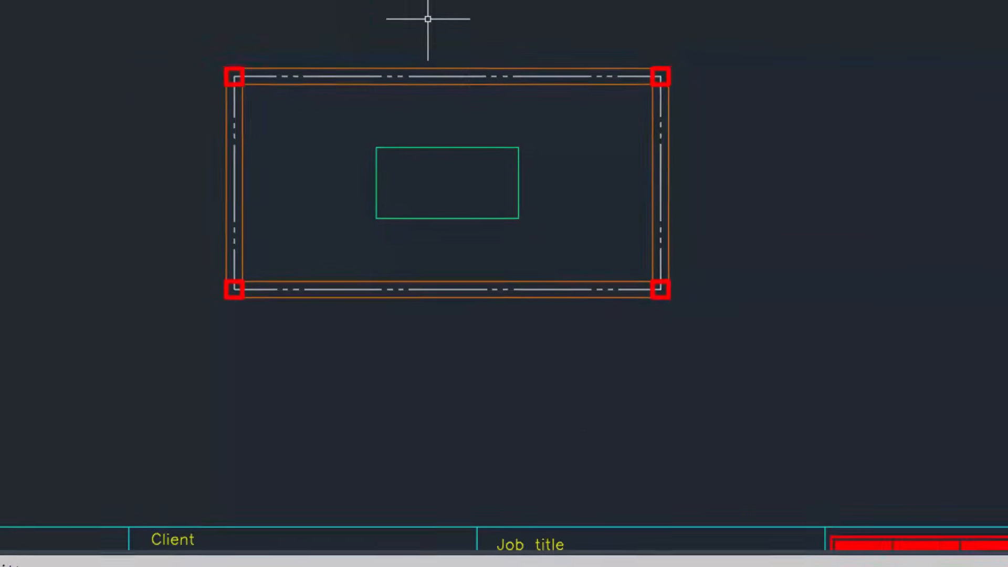
left_click(452, 117)
left_click(402, 182)
type("e")
key("Return")
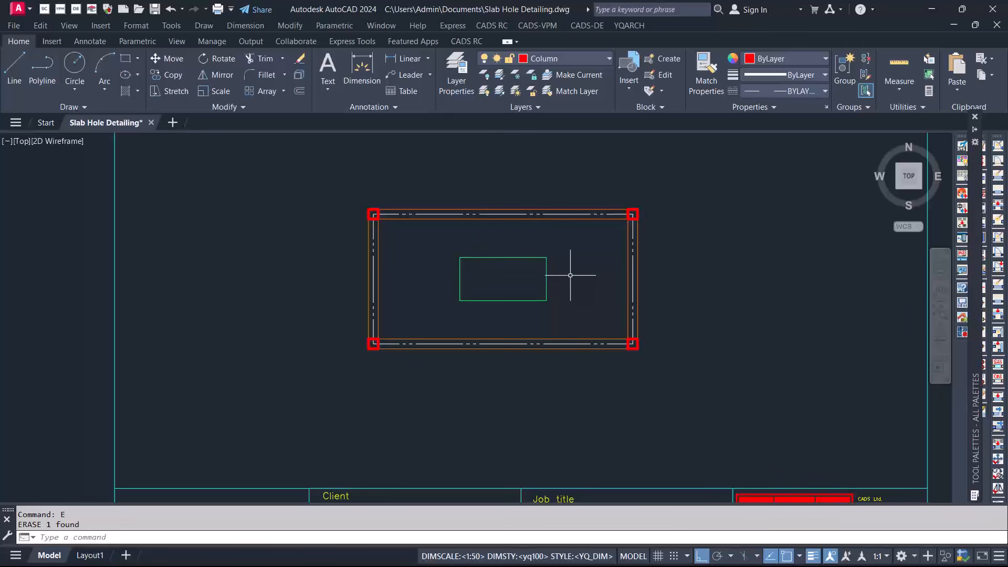
Start the Area Detailer on the grid rectangle, selecting the central opening as a hole and running the ranges from the left to the right grid line
scroll(452, 246, "up", 2)
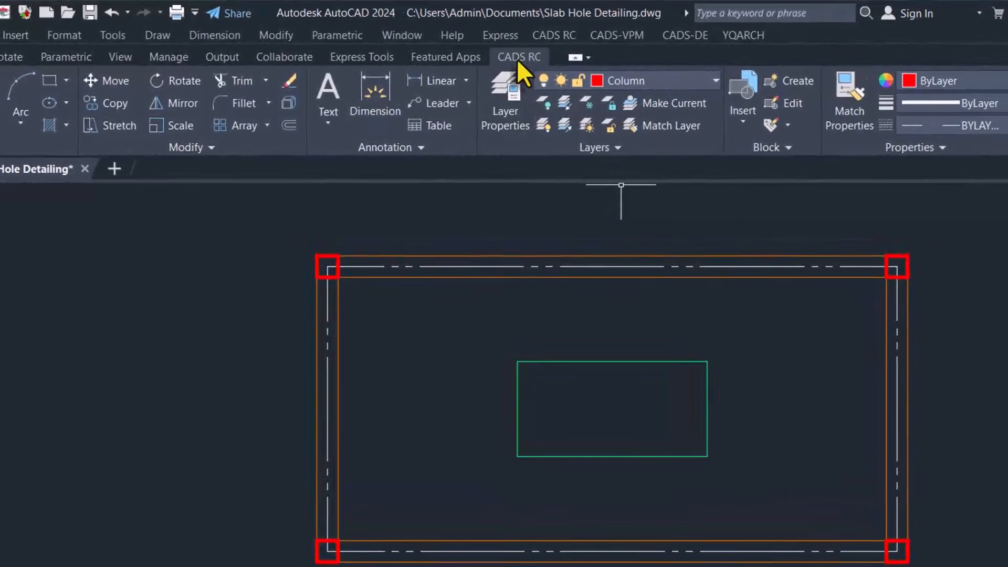
left_click(519, 57)
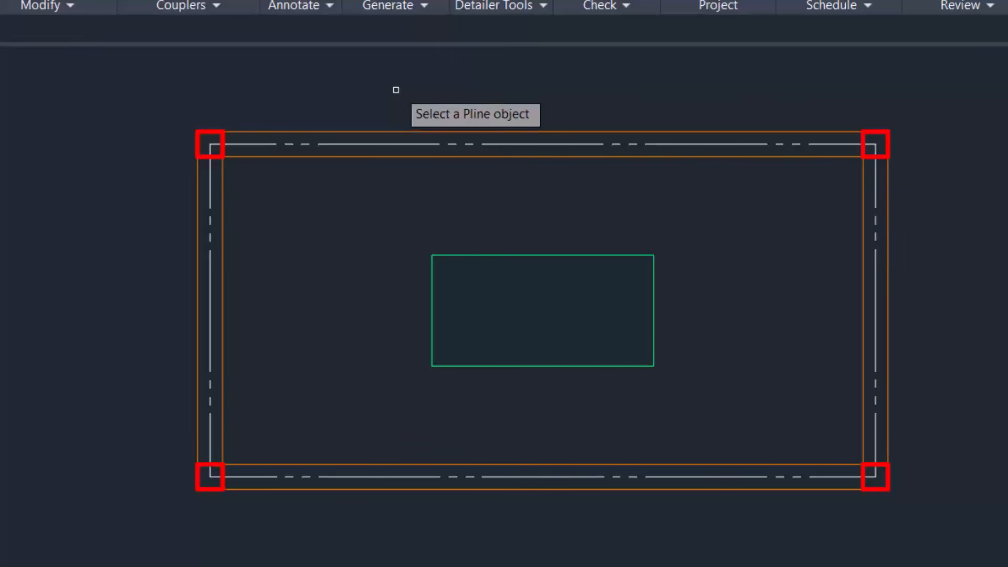
left_click(405, 142)
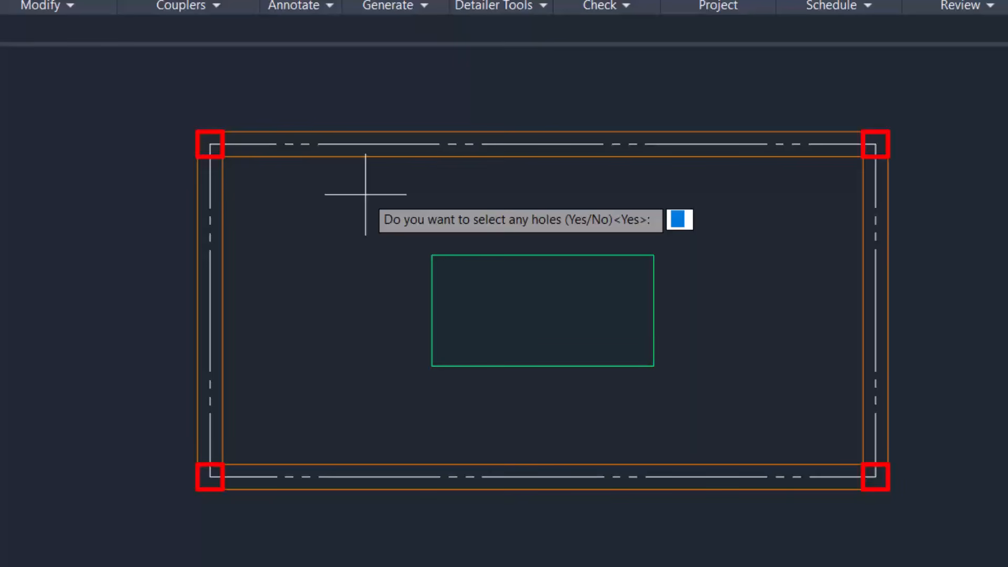
type("y")
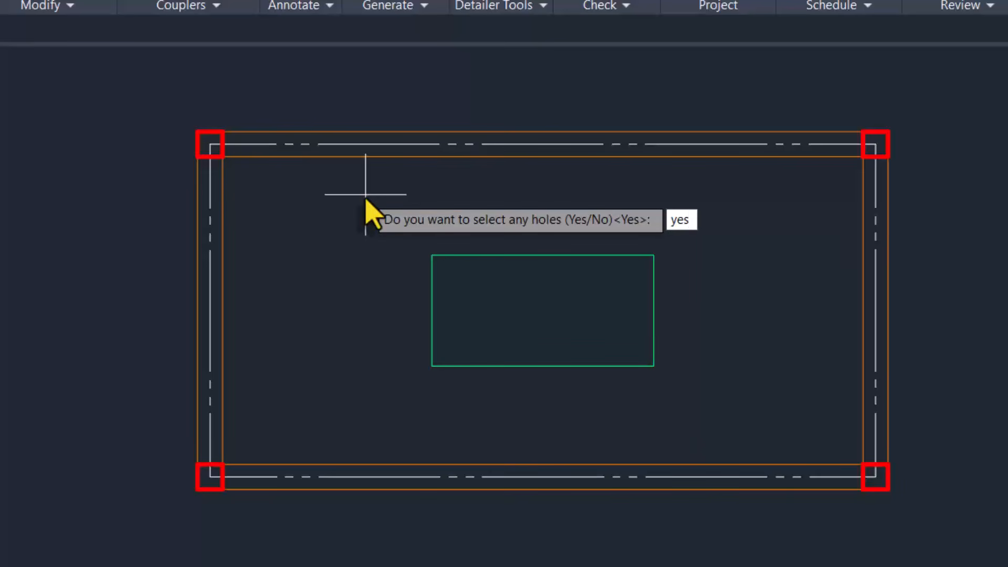
type("es")
key("Return")
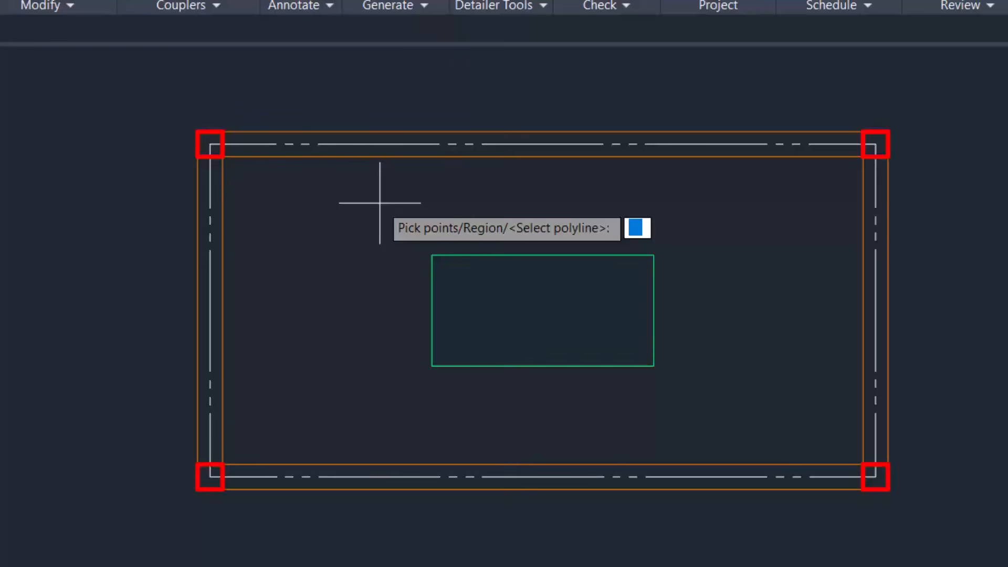
key("Return")
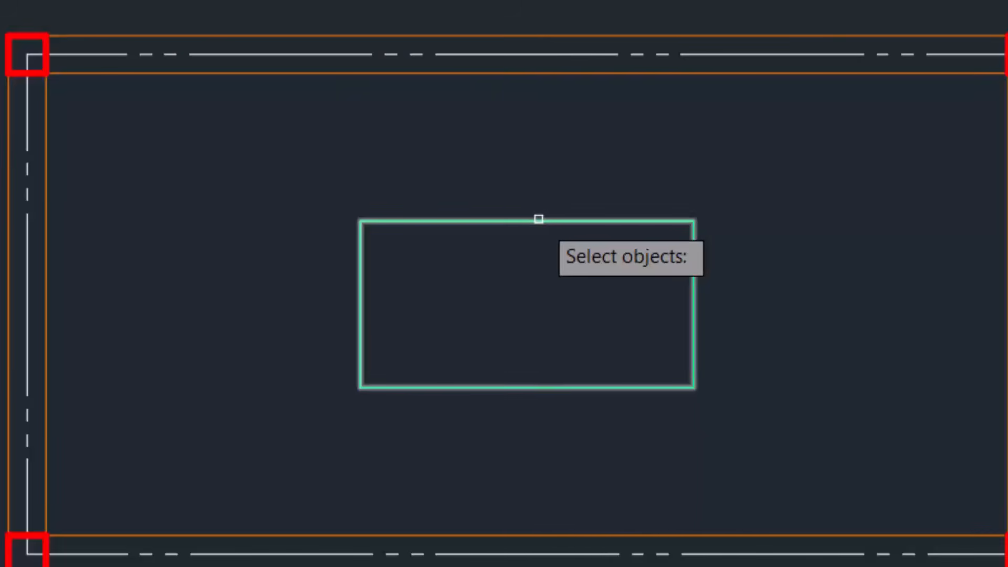
left_click(539, 219)
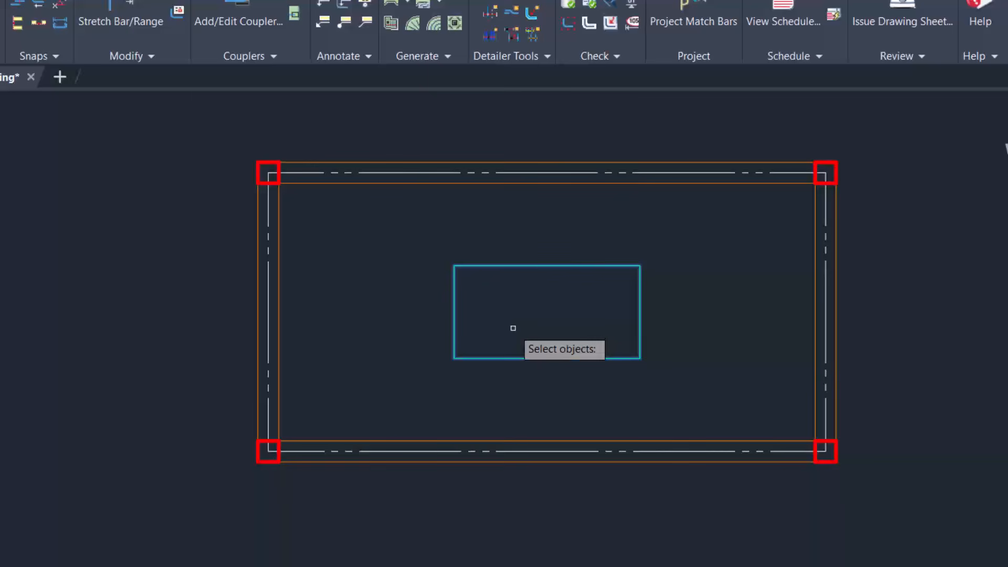
key("Return")
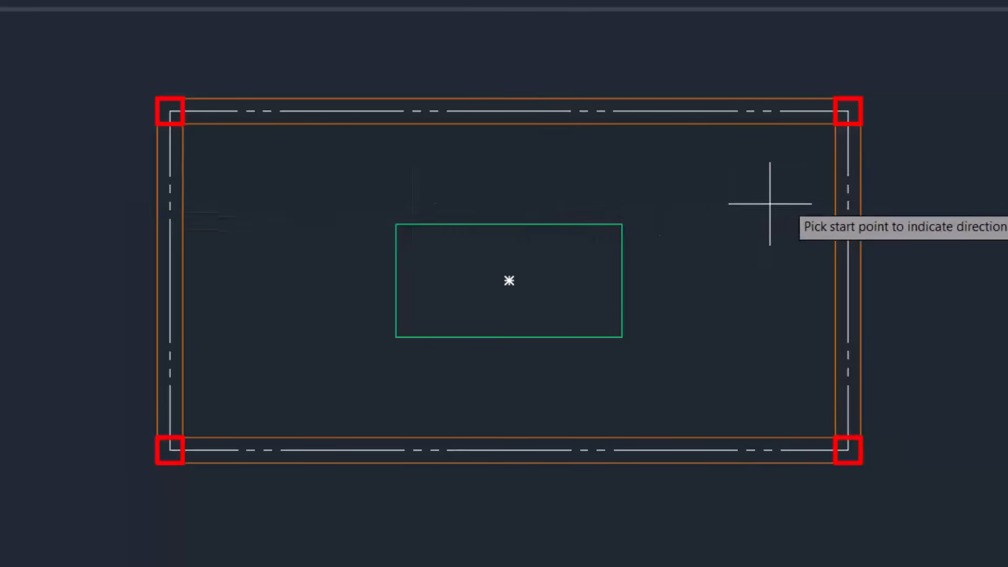
left_click(169, 200)
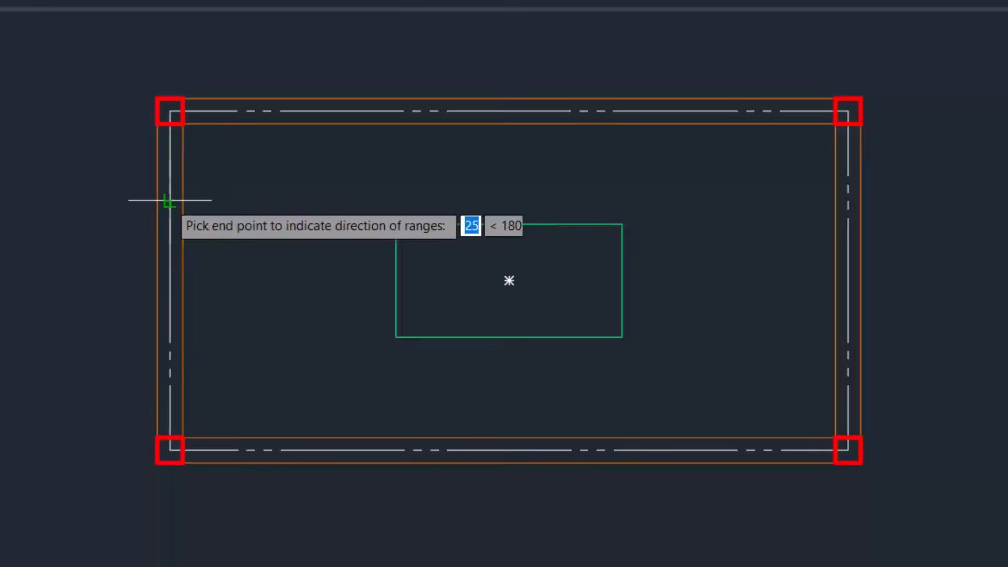
left_click(846, 200)
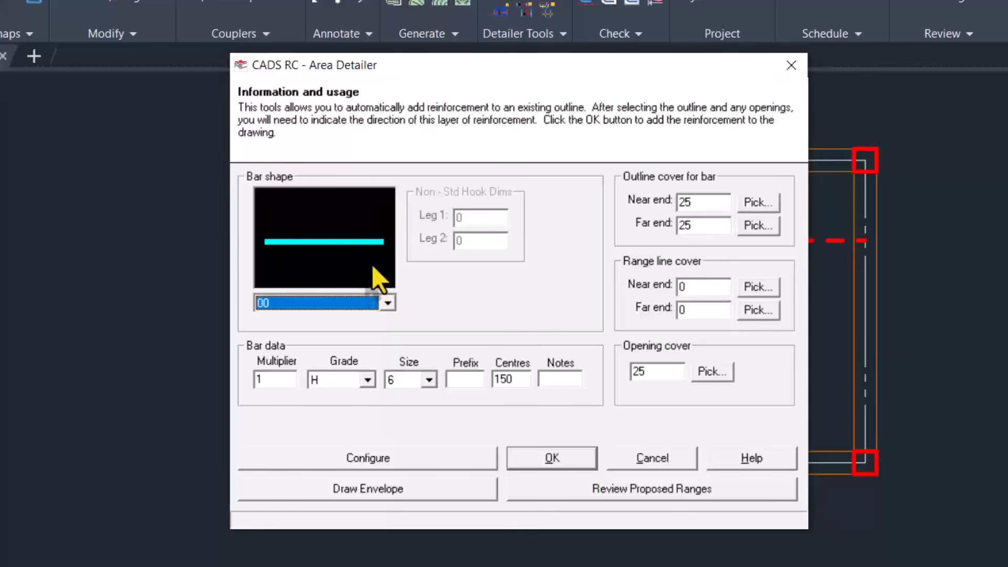
Try bar shapes 9932 and 9933 for the slab reinforcement, and return to the straight bar shape 00
left_click(389, 303)
left_click(274, 336)
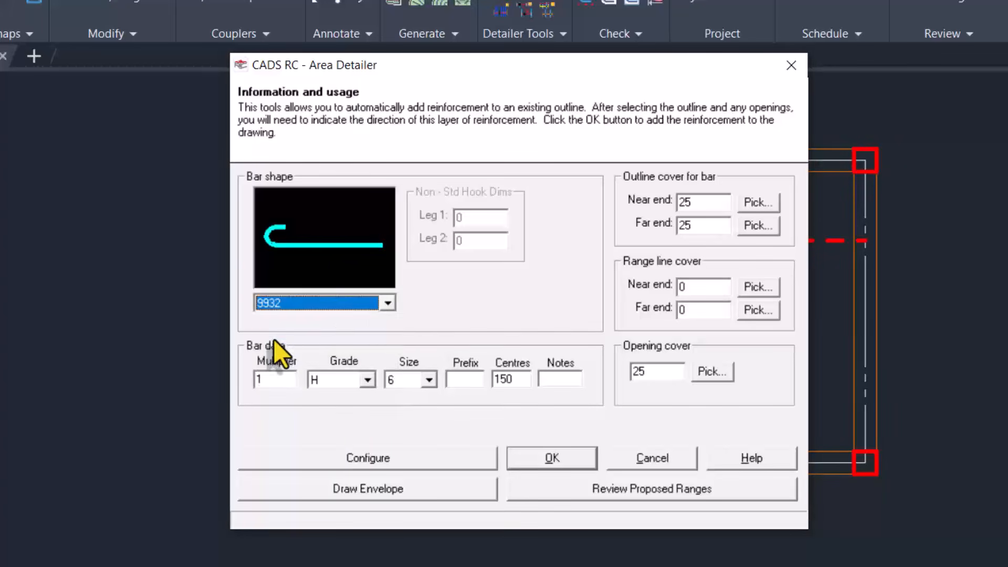
left_click(392, 304)
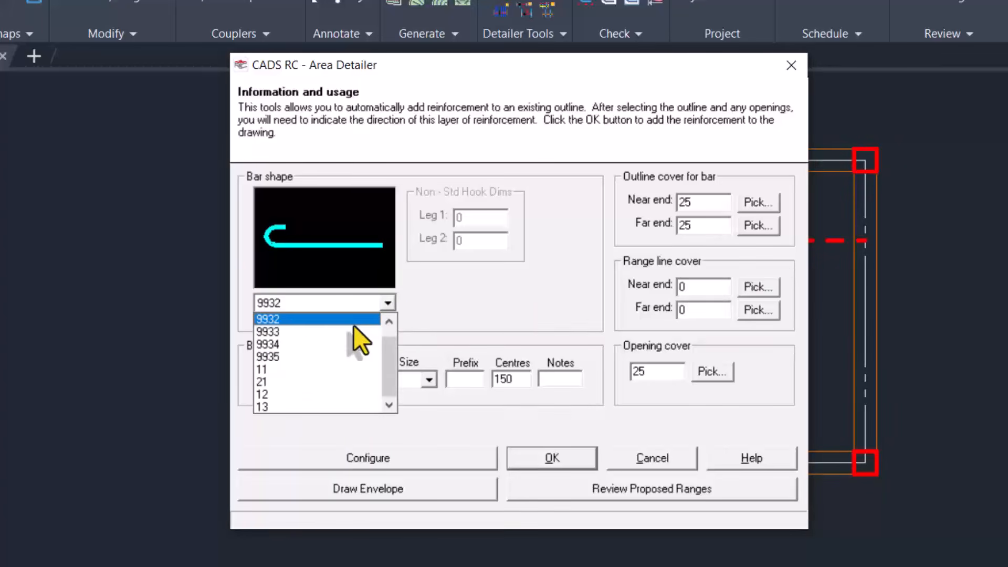
left_click(281, 332)
left_click(389, 304)
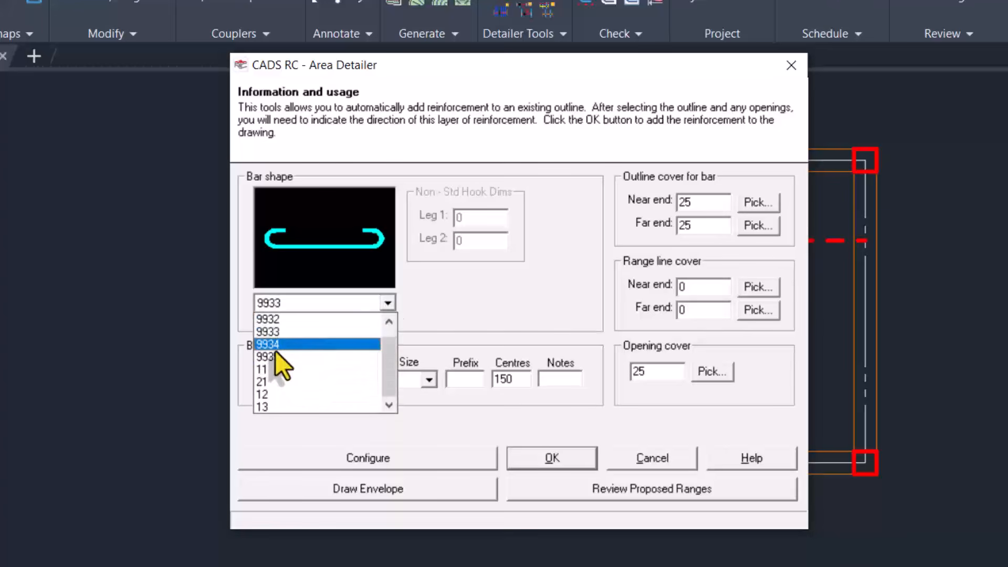
scroll(392, 351, "up", 1)
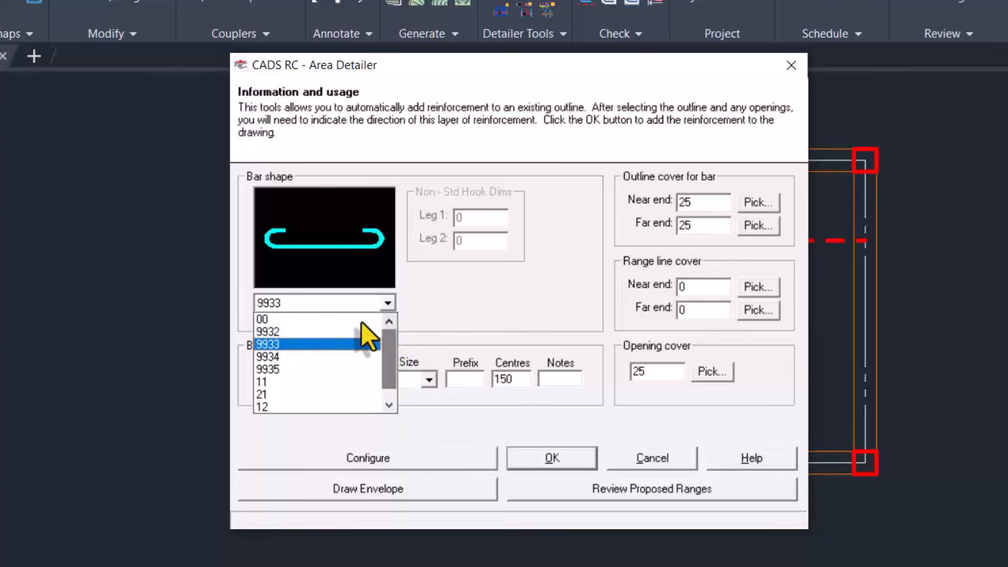
left_click(285, 318)
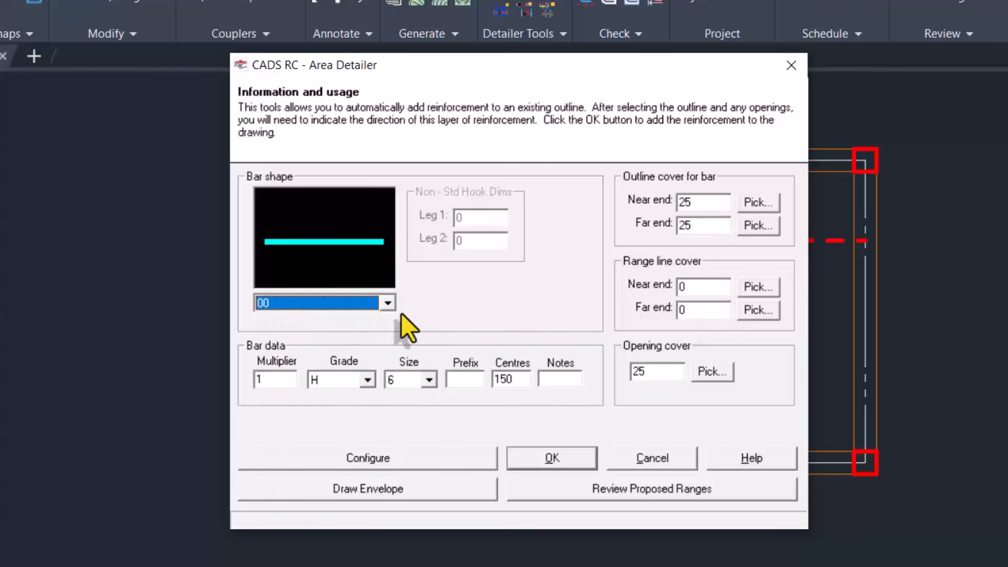
Set the bar data to multiplier 1, grade H, size 12, prefix @, centres 200 and notes C/CB, and accept the area reinforcement
left_click_drag(267, 381, 227, 387)
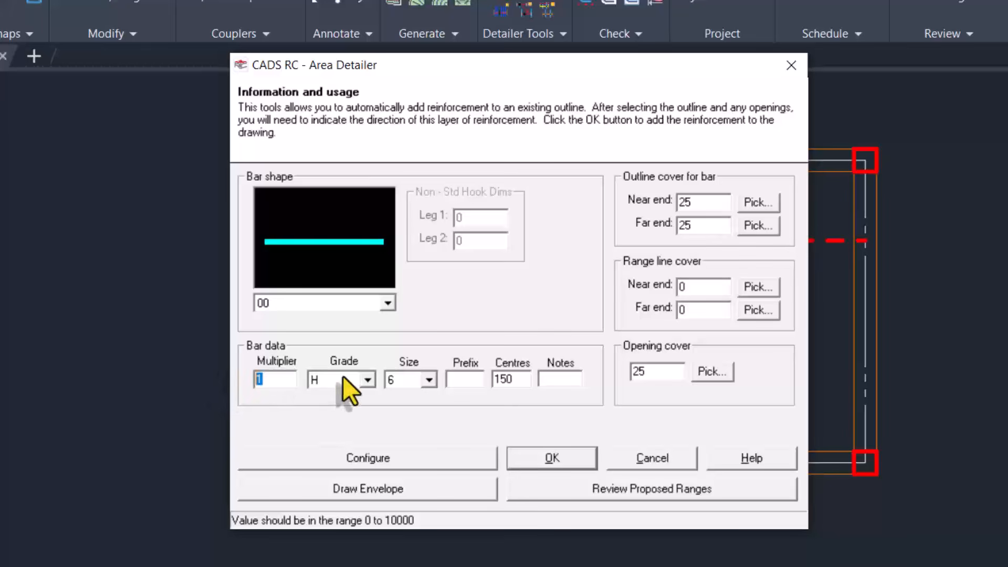
left_click(371, 377)
left_click(307, 377)
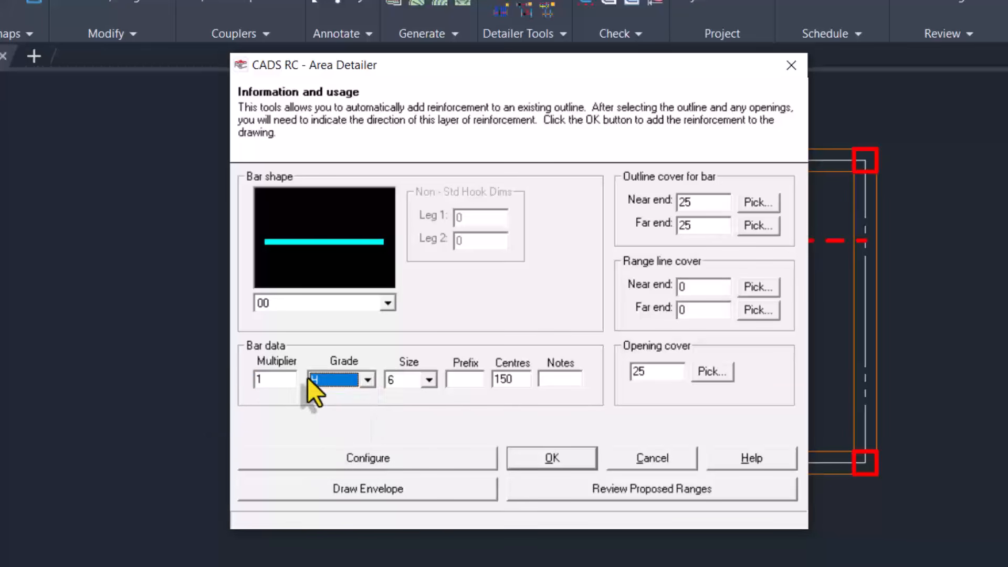
left_click(423, 378)
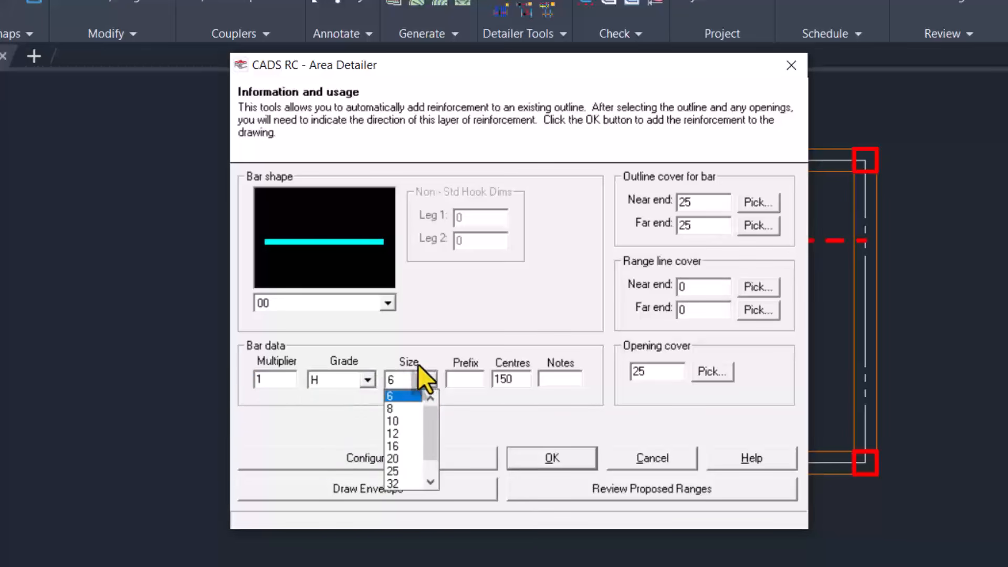
left_click(400, 433)
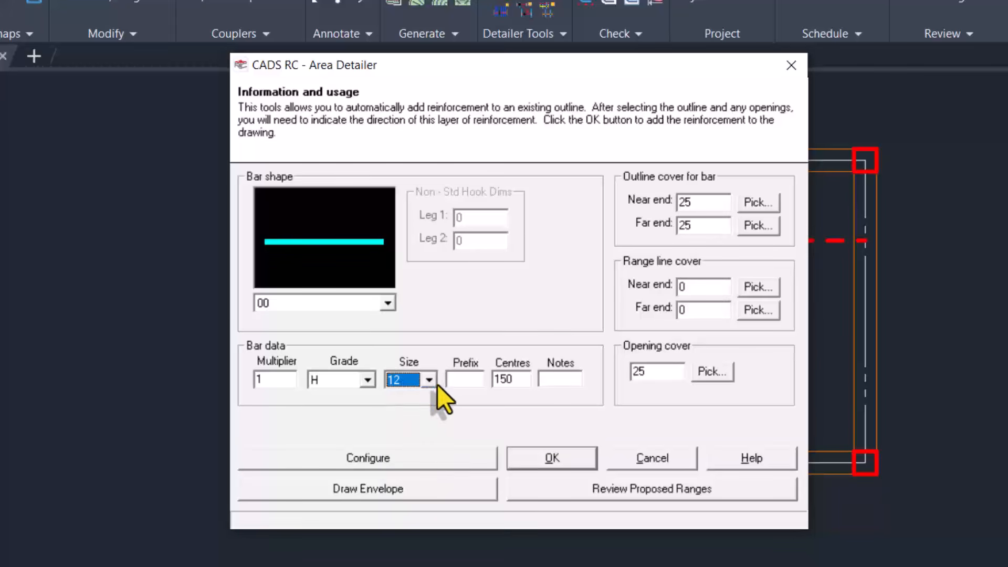
left_click(465, 381)
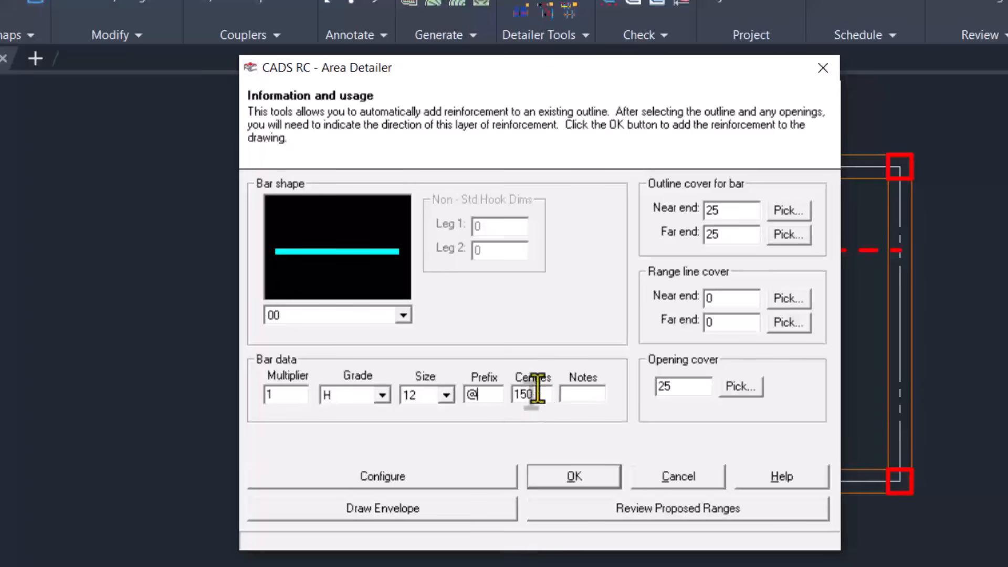
key("Tab")
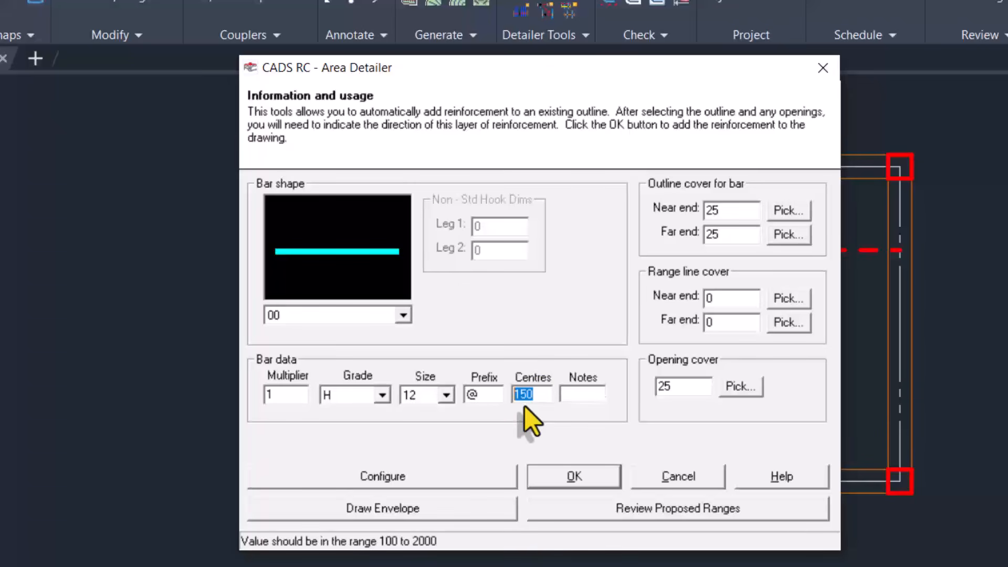
type("200")
left_click(582, 395)
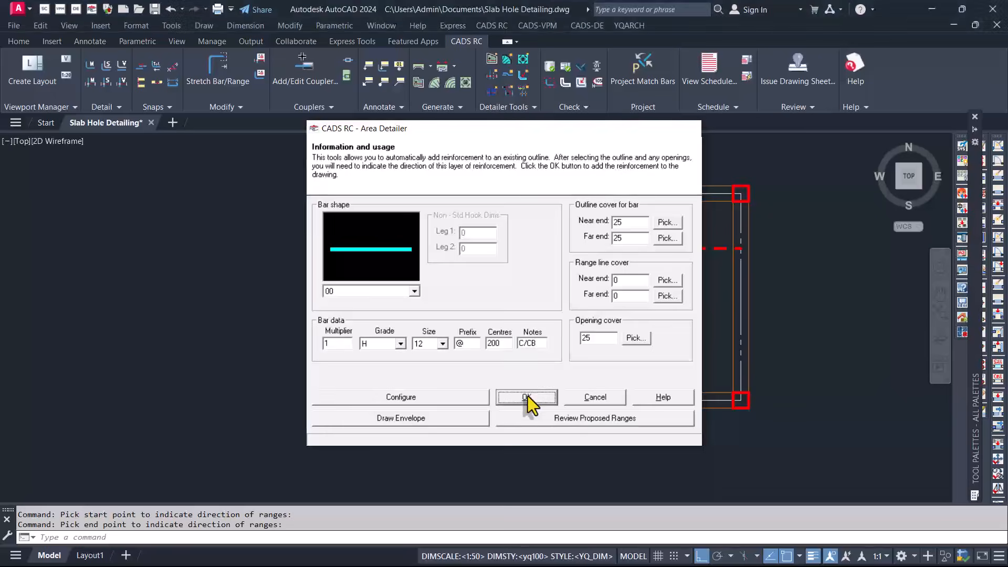
left_click(528, 396)
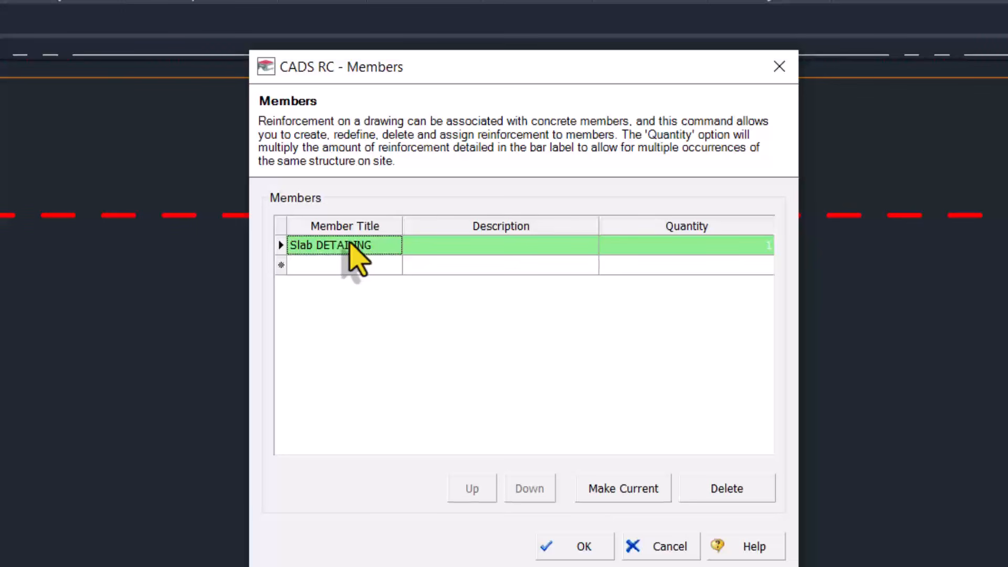
Assign the generated reinforcement to the member titled Slab DETAILING
left_click(324, 246)
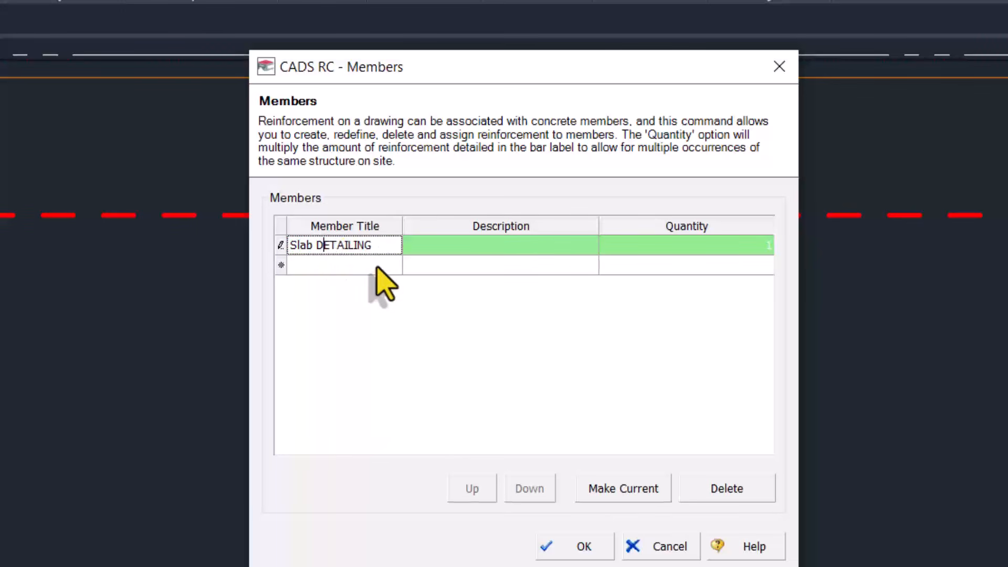
left_click(406, 247)
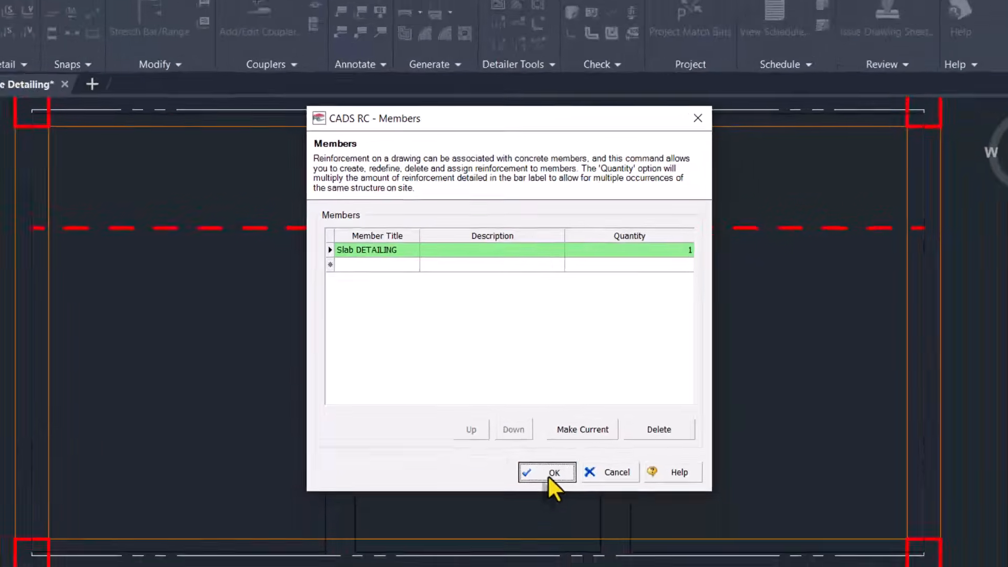
left_click(582, 549)
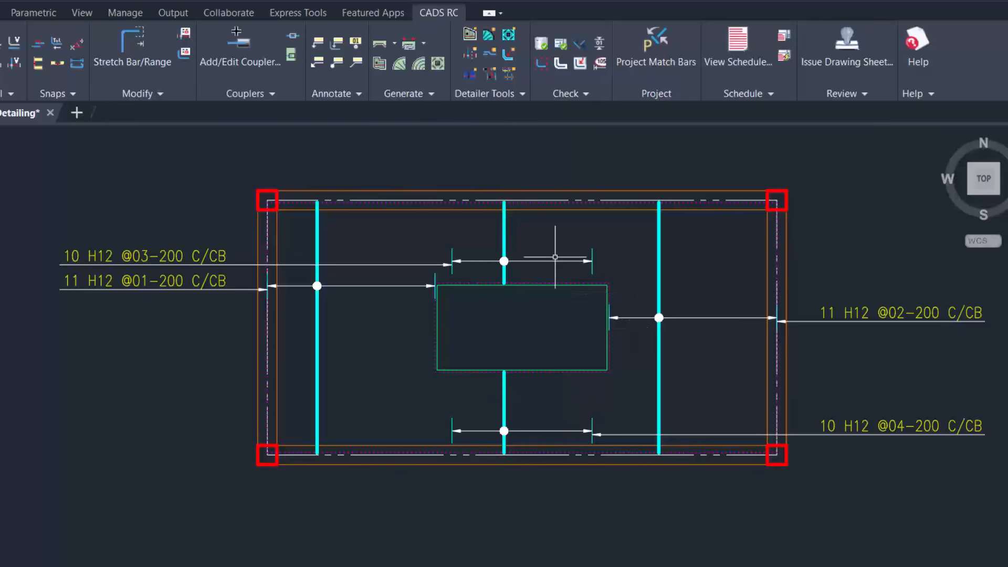
Begin a second area reinforcement layer with the grid rectangle as outer boundary and the central opening polyline as its hole
left_click(381, 63)
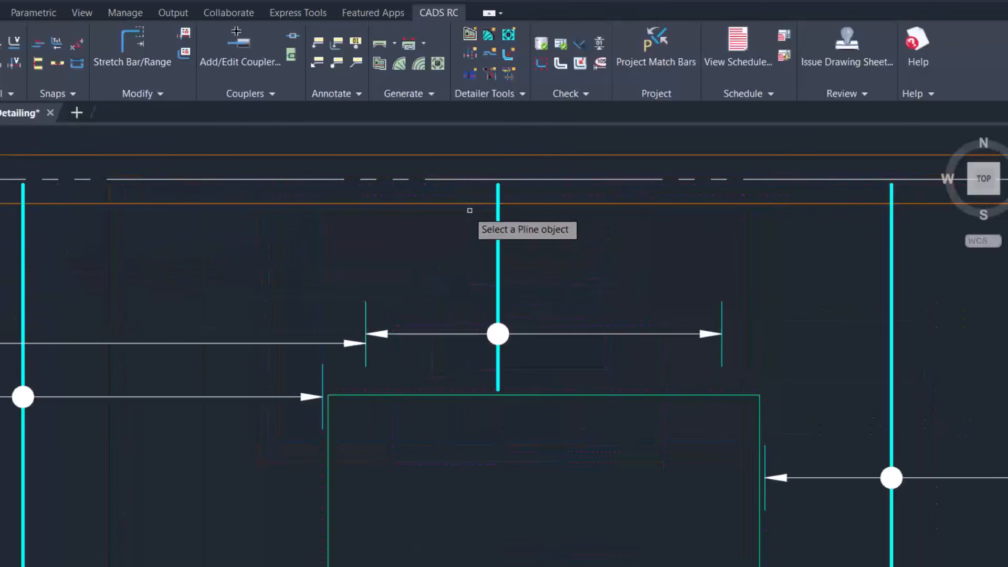
scroll(508, 214, "up", 3)
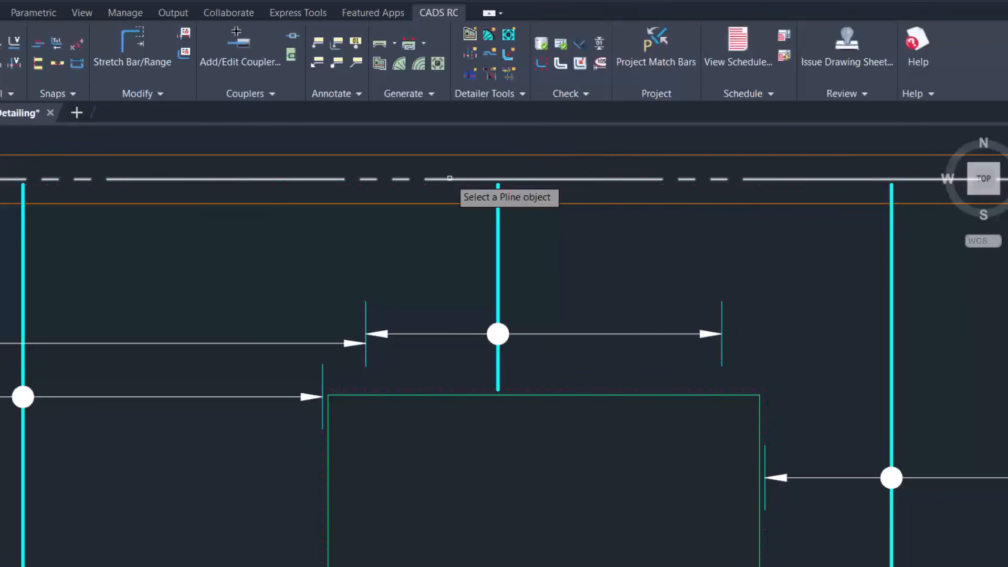
left_click(450, 180)
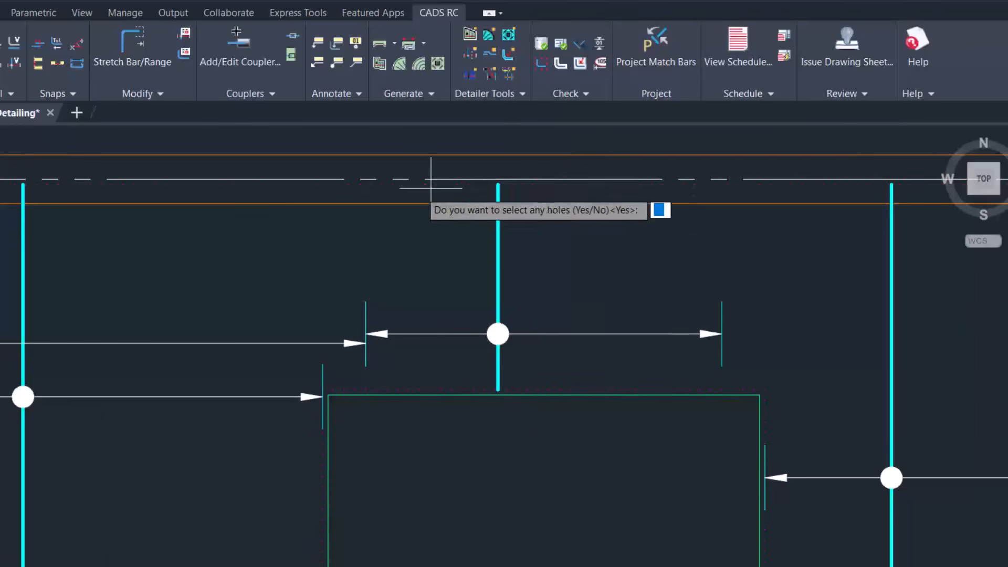
scroll(450, 216, "down", 2)
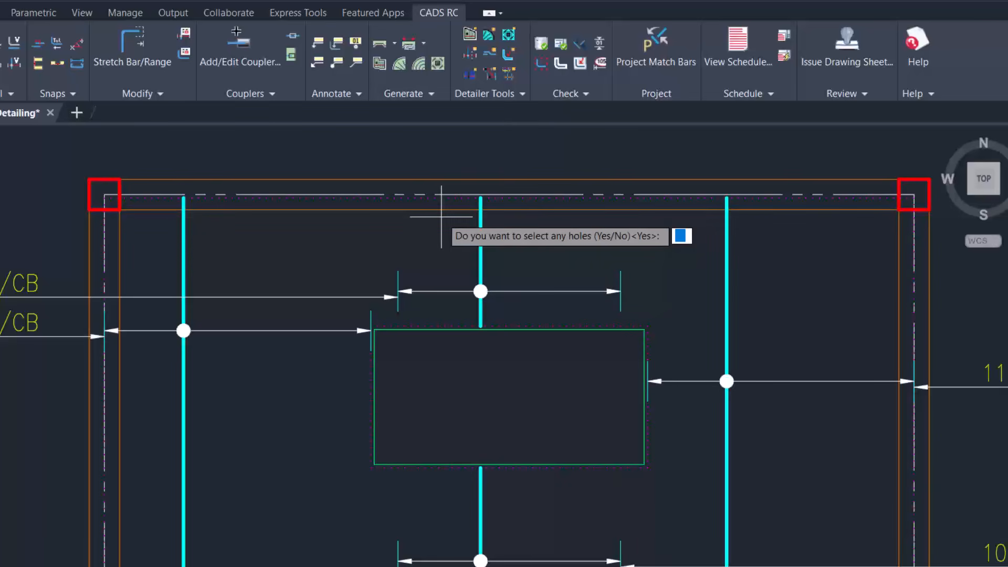
type("YE")
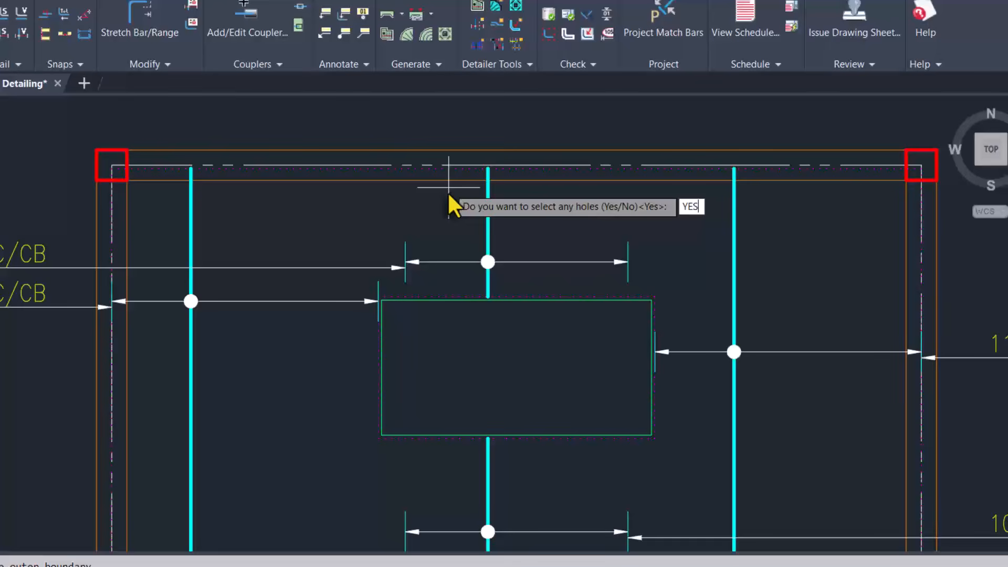
type("S")
key("Return")
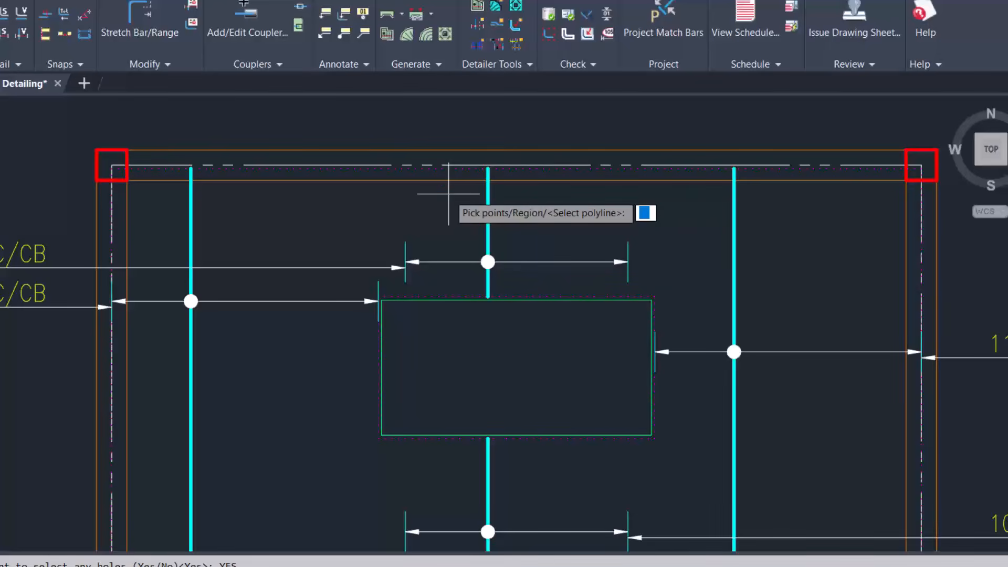
key("Return")
scroll(542, 321, "up", 5)
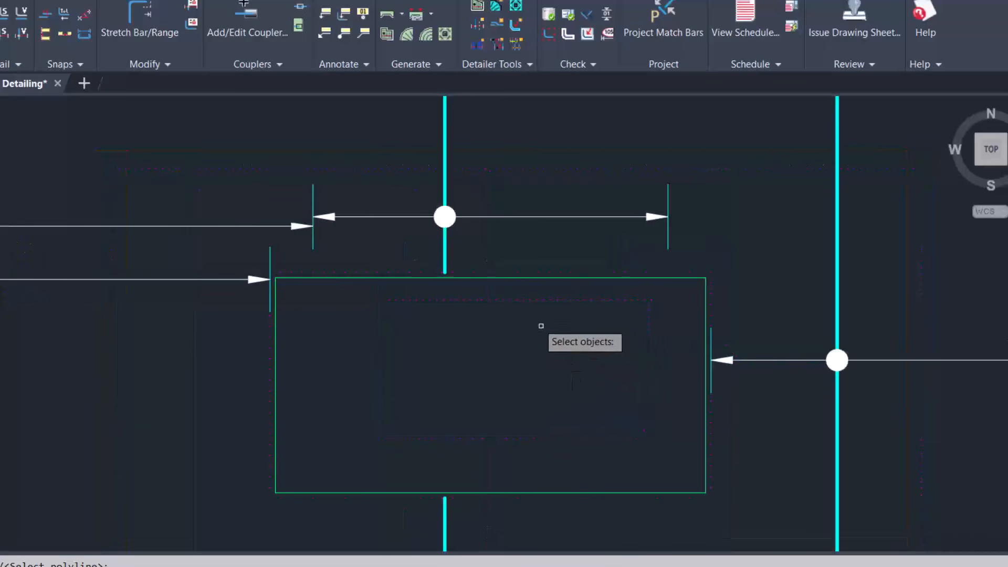
left_click(517, 269)
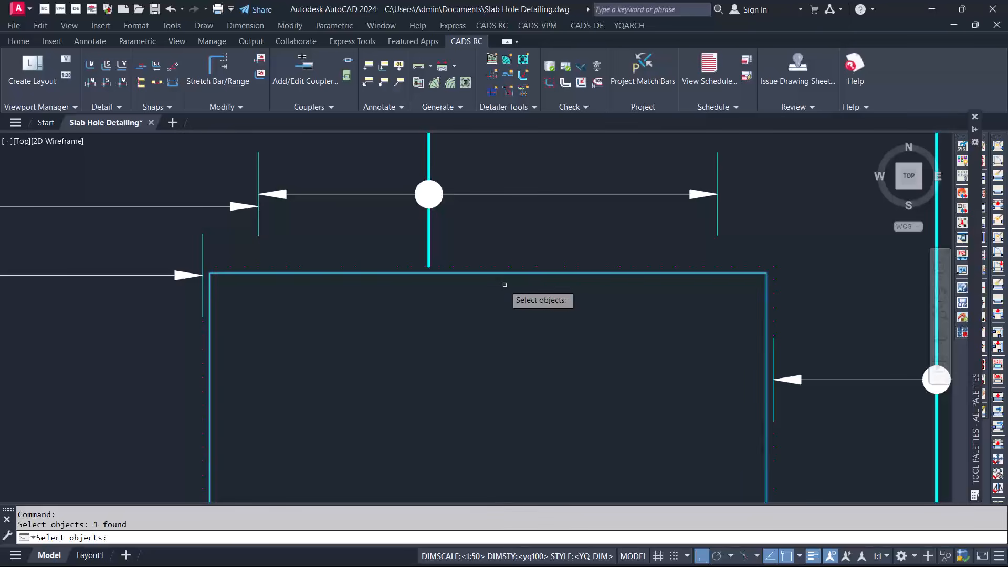
key("Return")
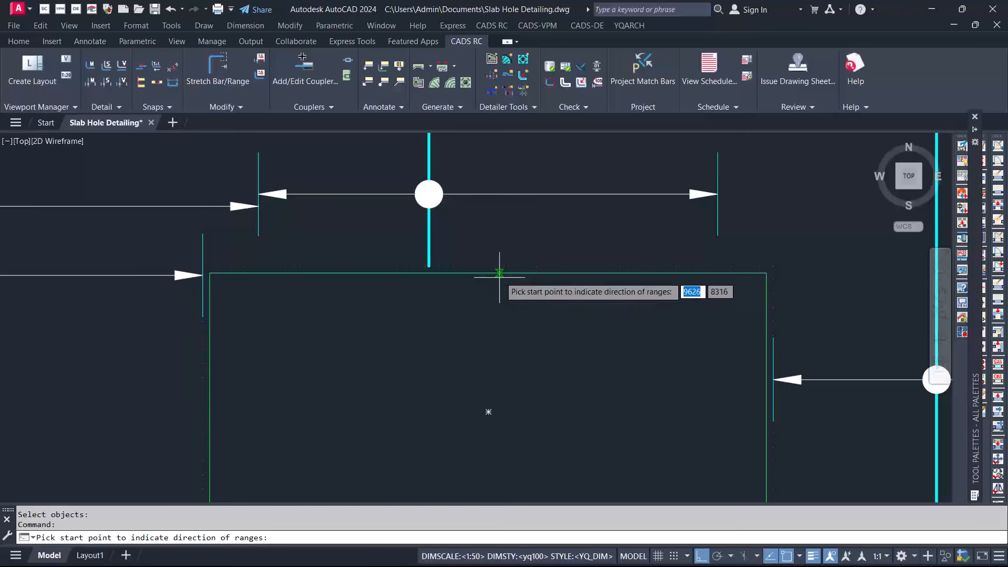
Indicate the second layer's range direction vertically from the slab's lower edge to its upper edge, between the left-hand bars and the opening
scroll(501, 270, "down", 5)
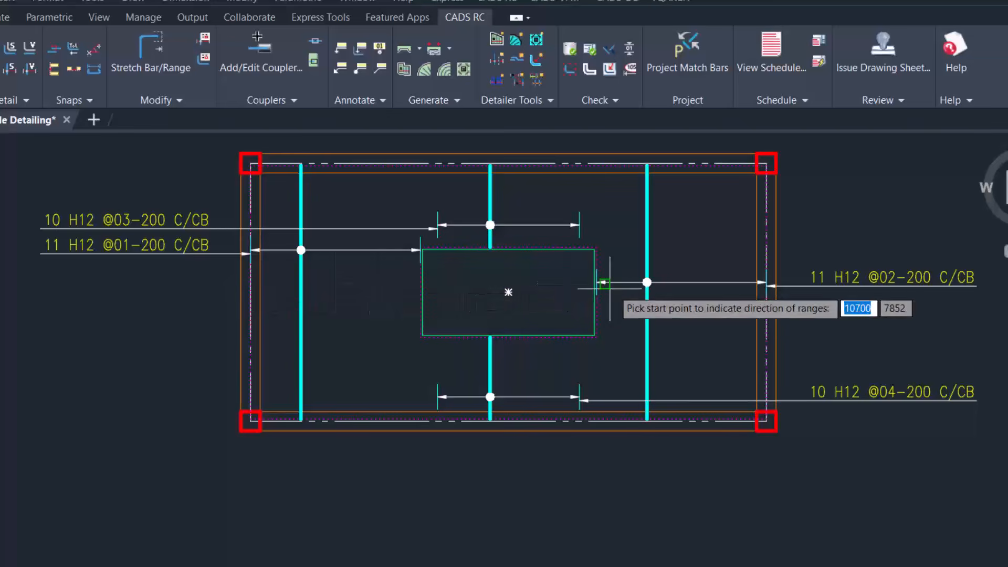
scroll(378, 395, "down", 3)
scroll(371, 353, "up", 3)
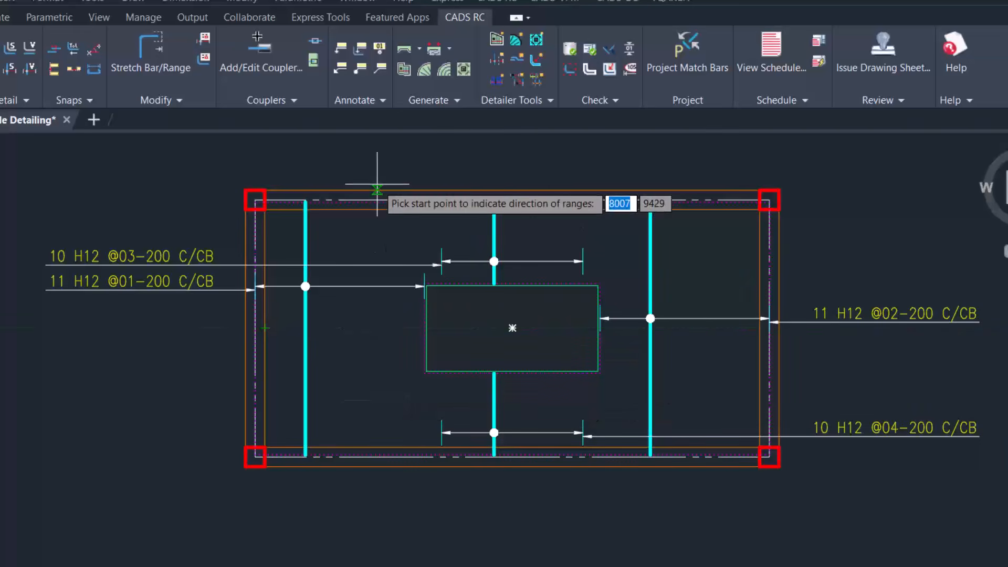
scroll(368, 435, "up", 4)
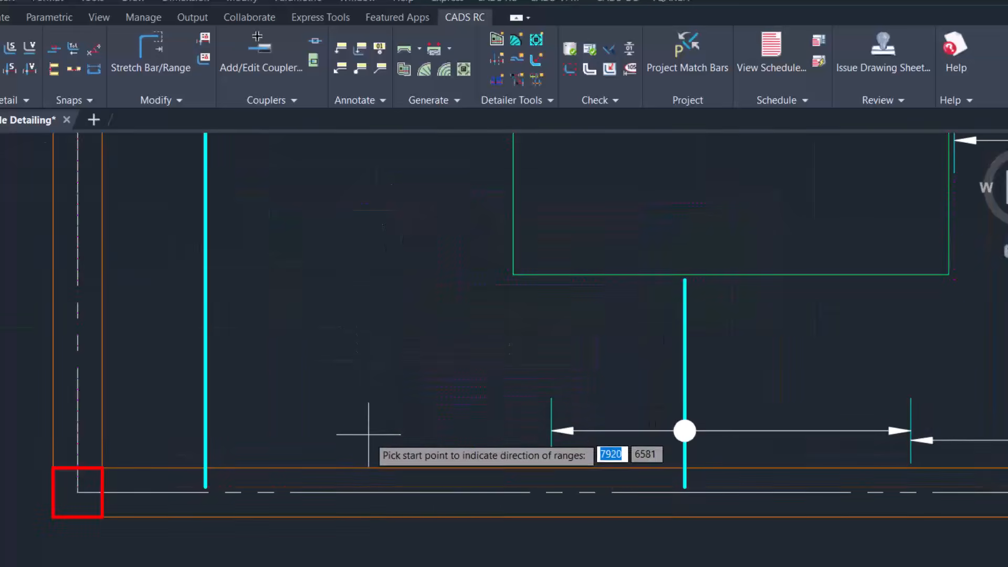
left_click(362, 492)
scroll(368, 459, "down", 4)
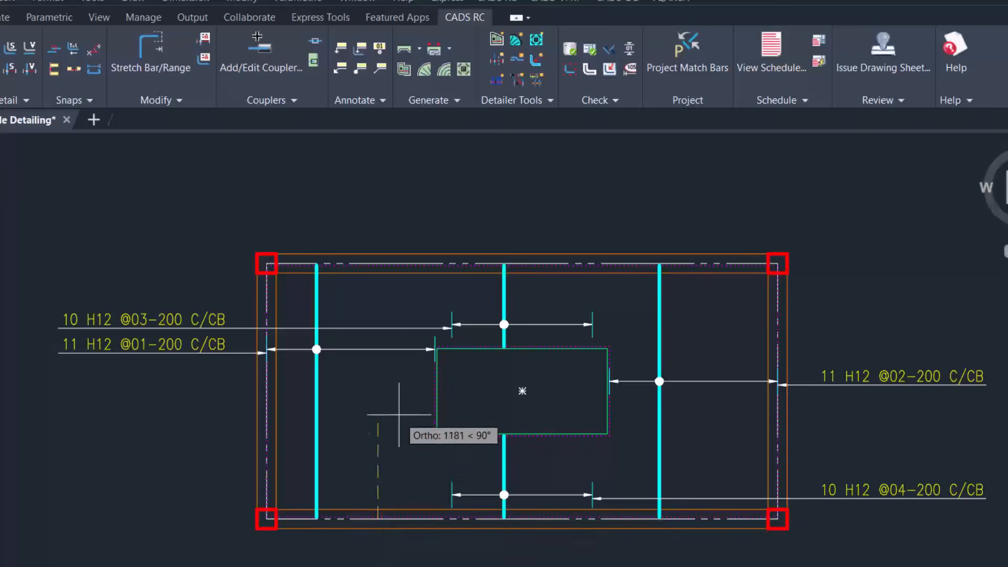
scroll(371, 264, "up", 4)
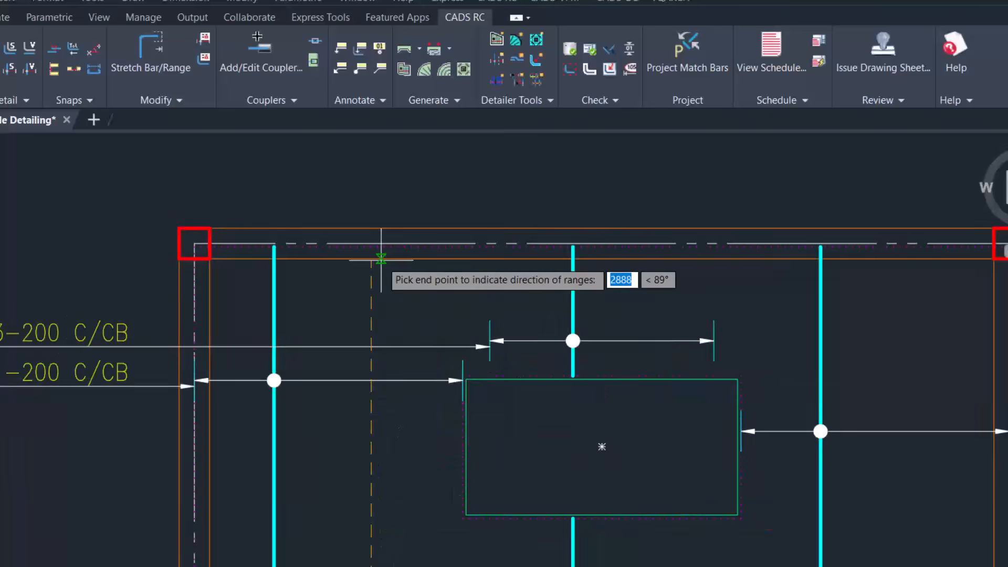
left_click(366, 236)
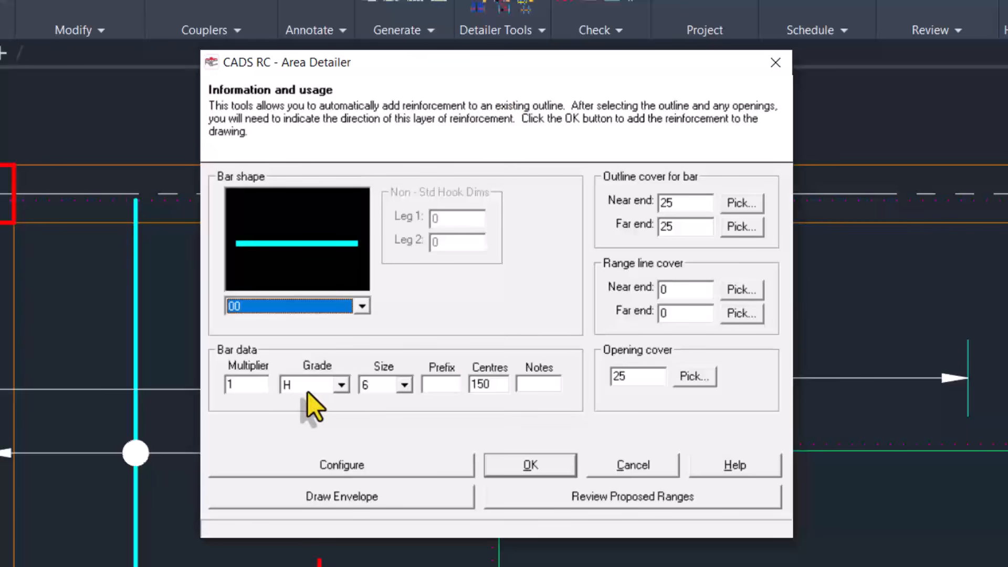
Set the second layer's bar data to size 12, prefix @, centres 200 and notes C/CB, and accept the area reinforcement
left_click(405, 388)
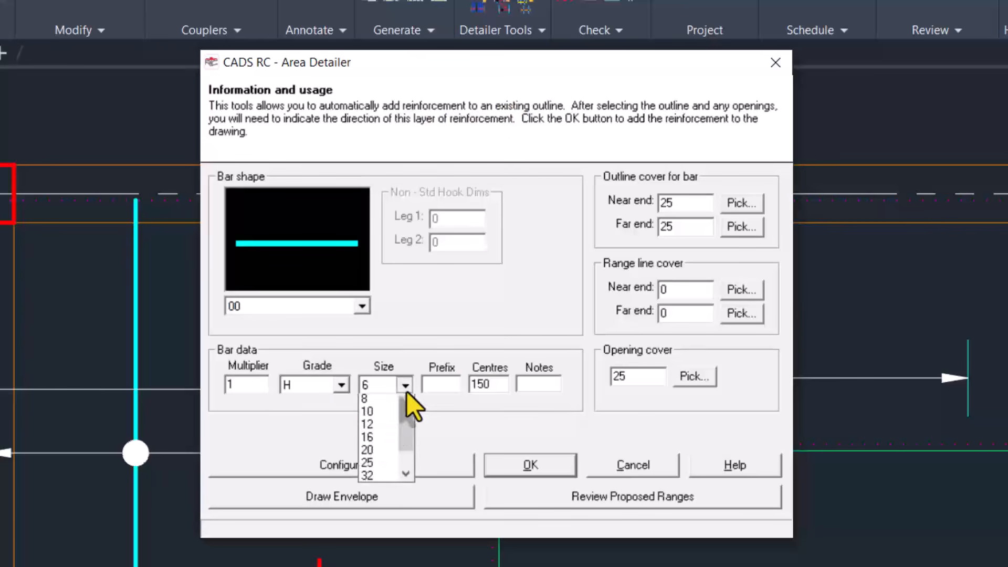
left_click(380, 436)
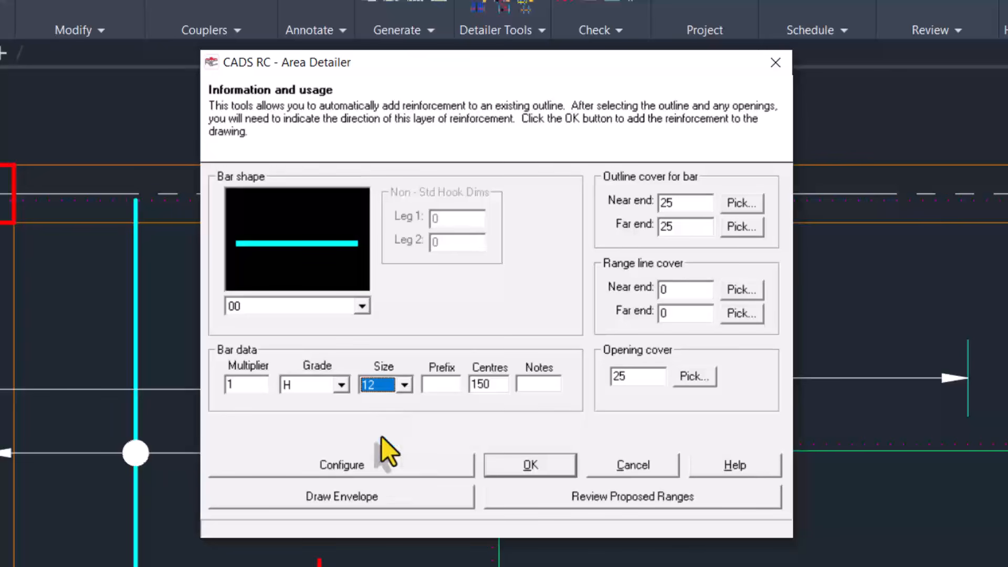
left_click(440, 384)
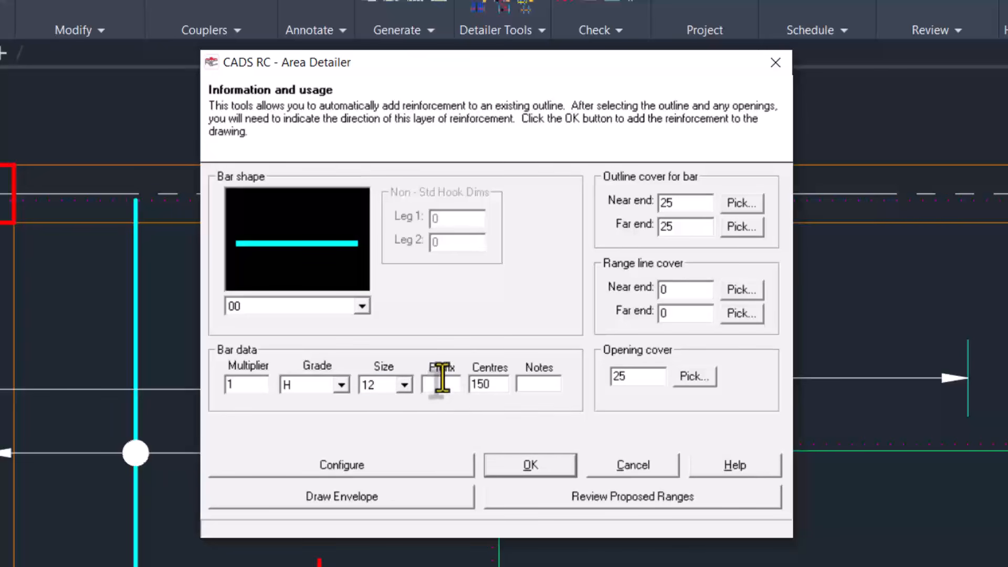
left_click_drag(505, 393, 443, 390)
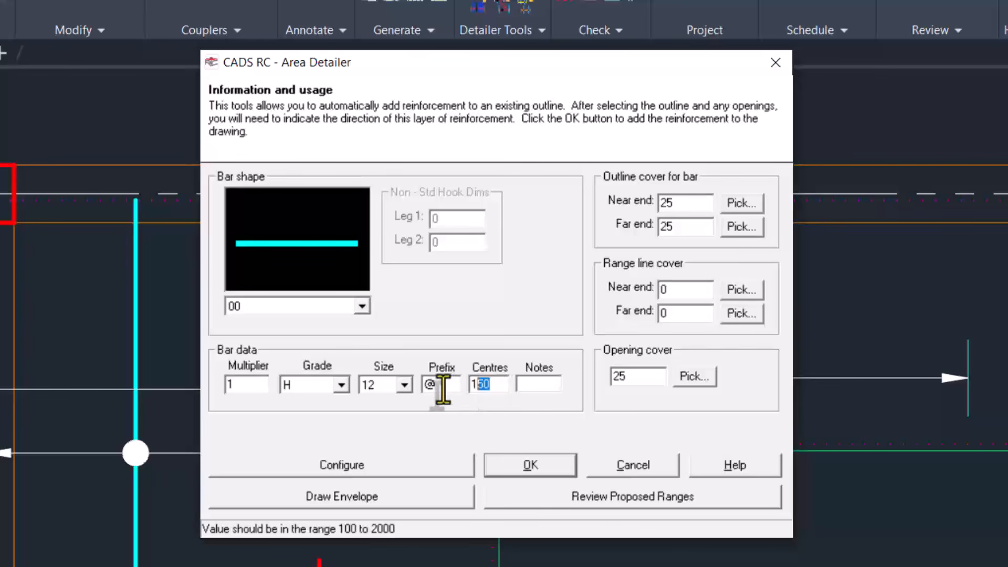
type("200")
left_click(551, 386)
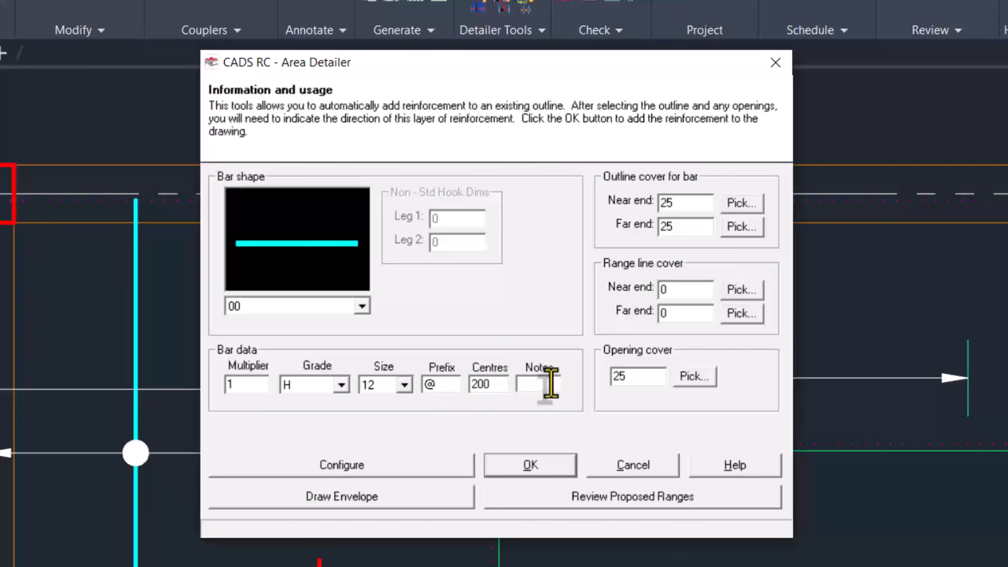
type("C/CB")
left_click(534, 471)
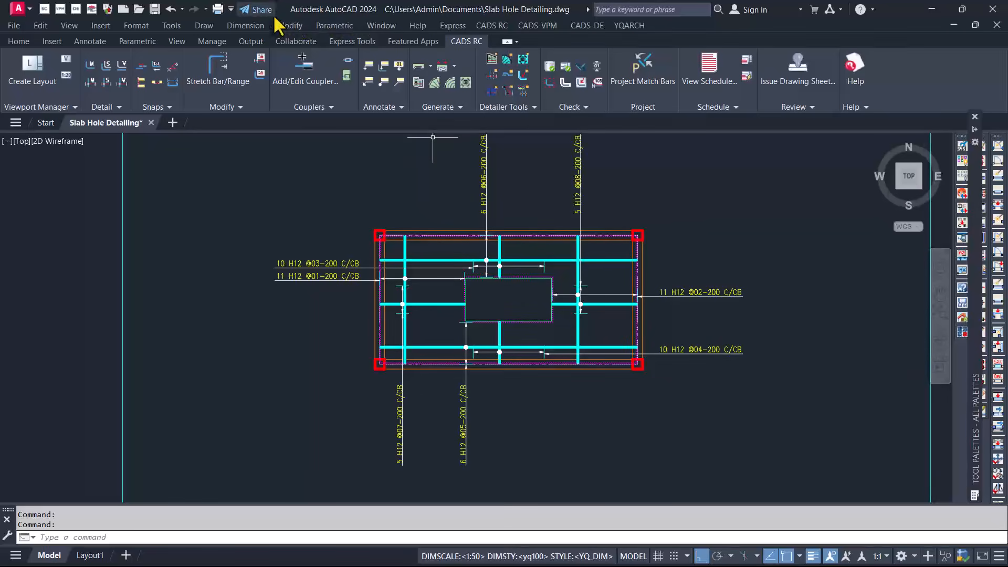
scroll(473, 392, "down", 2)
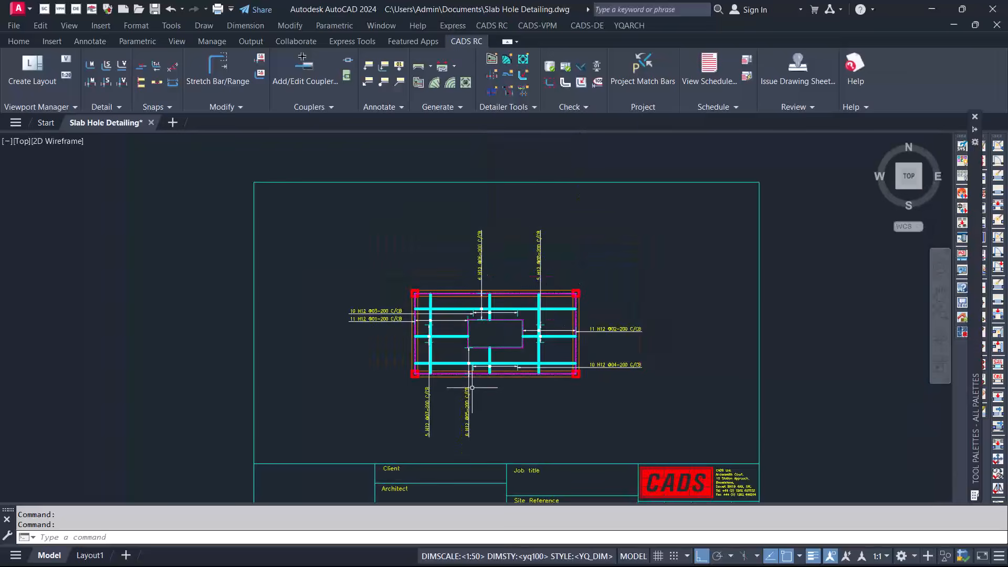
scroll(479, 374, "up", 2)
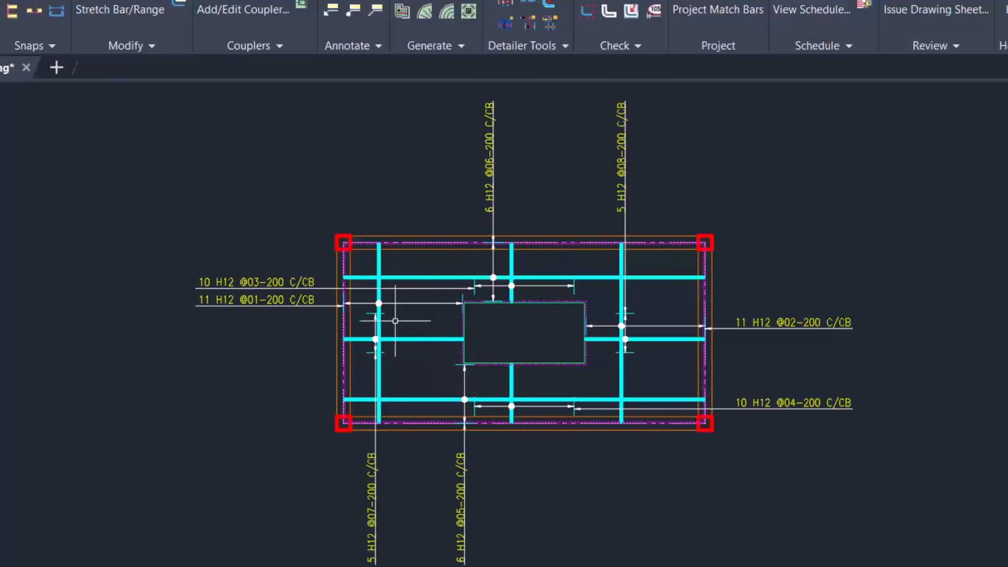
scroll(368, 310, "down", 2)
scroll(510, 341, "up", 2)
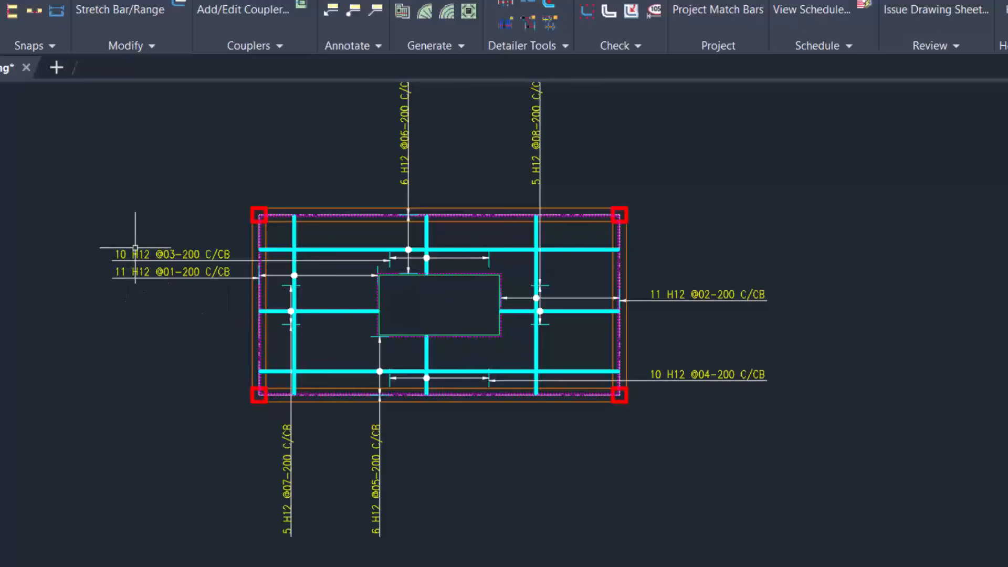
scroll(429, 359, "down", 2)
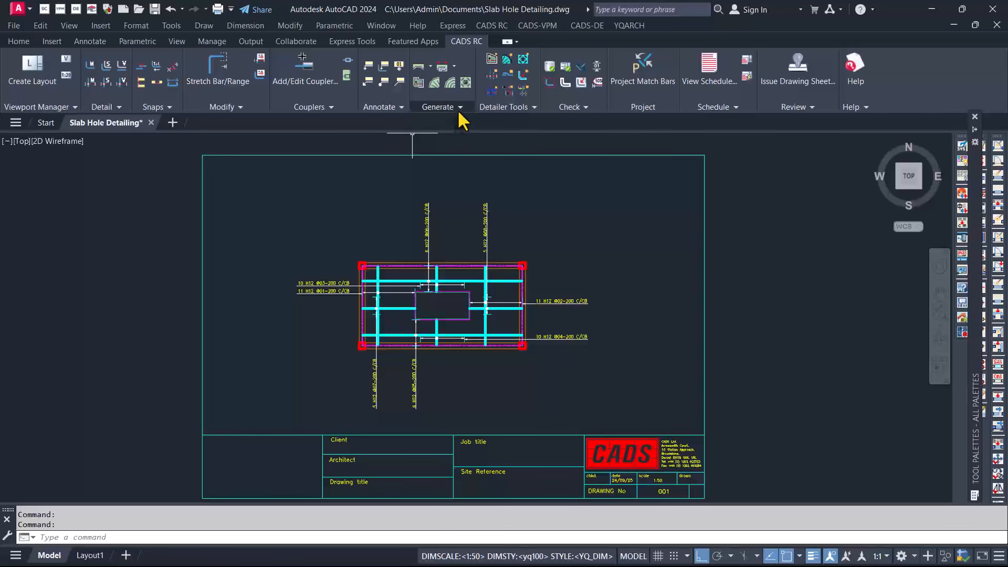
left_click(460, 108)
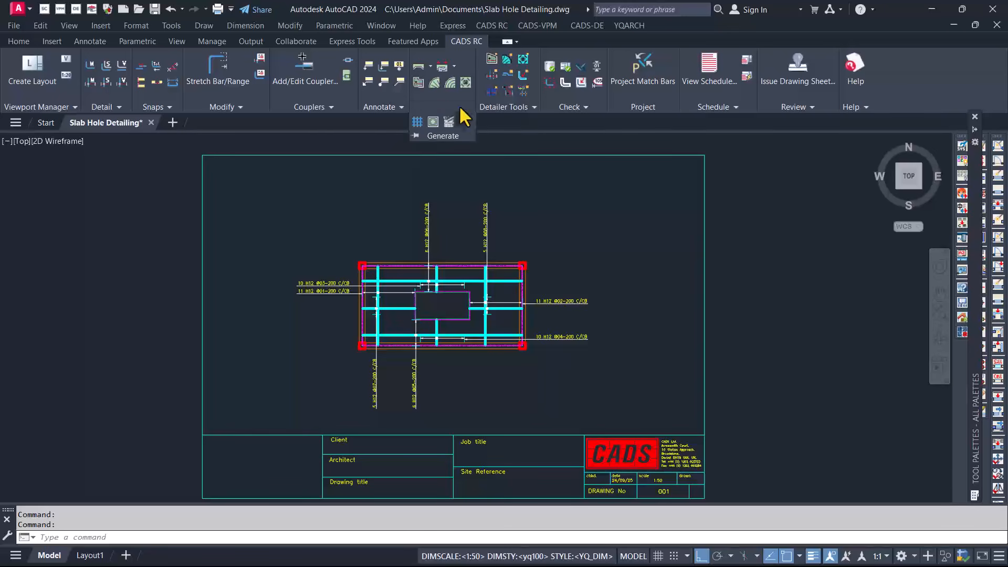
Assign all the slab bar sets in both directions to the member Slab DETAILING
left_click(239, 107)
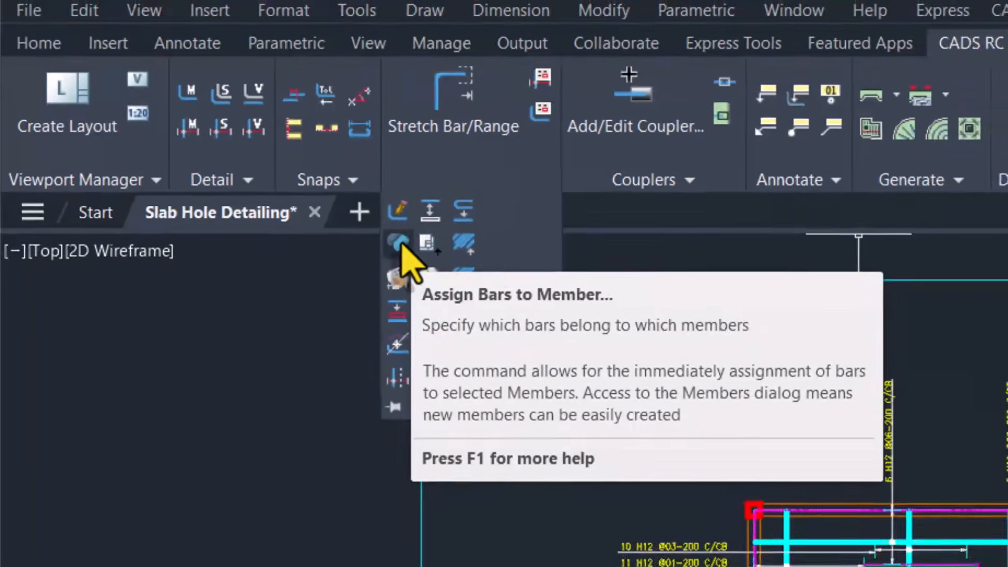
left_click(445, 266)
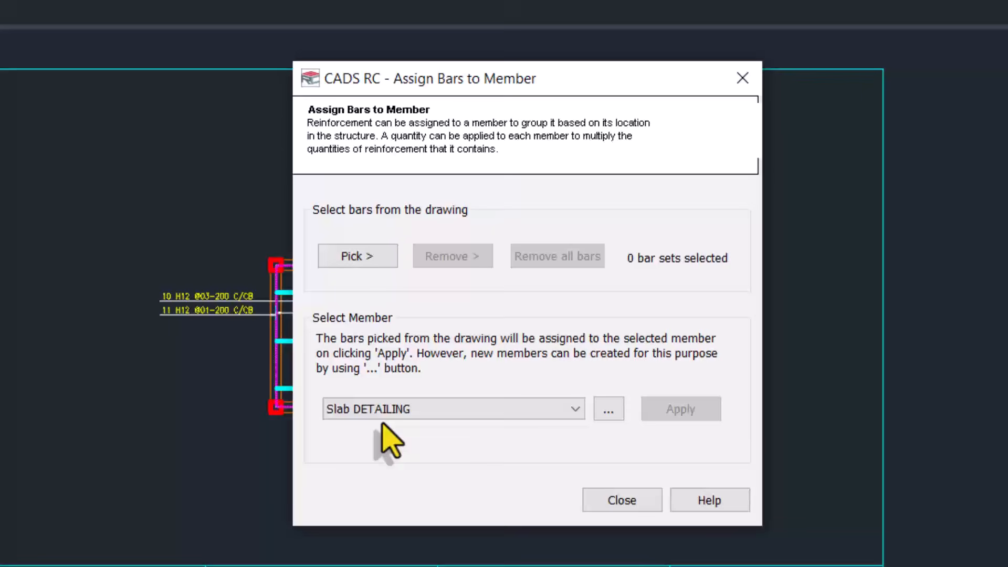
left_click(353, 260)
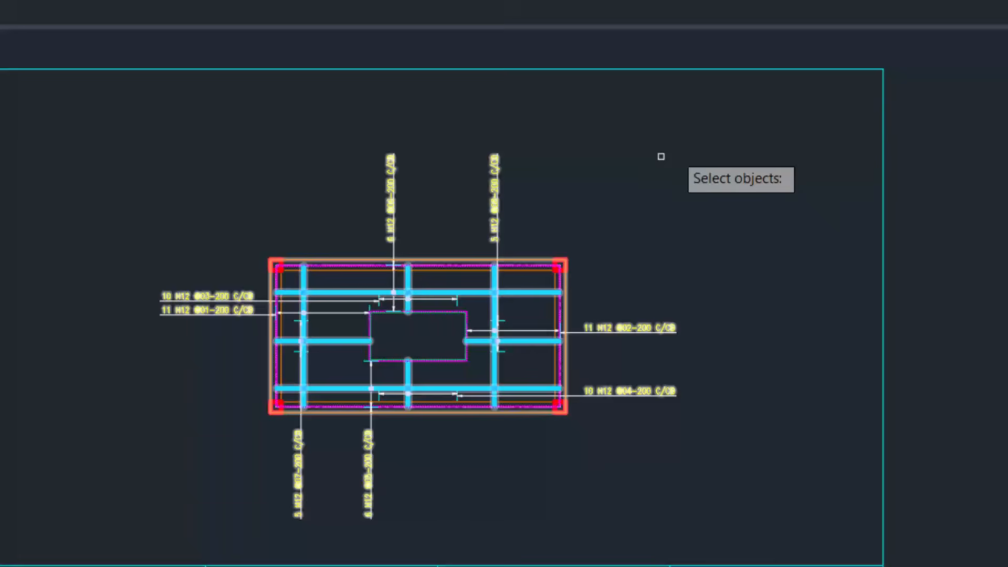
left_click(766, 95)
left_click(42, 535)
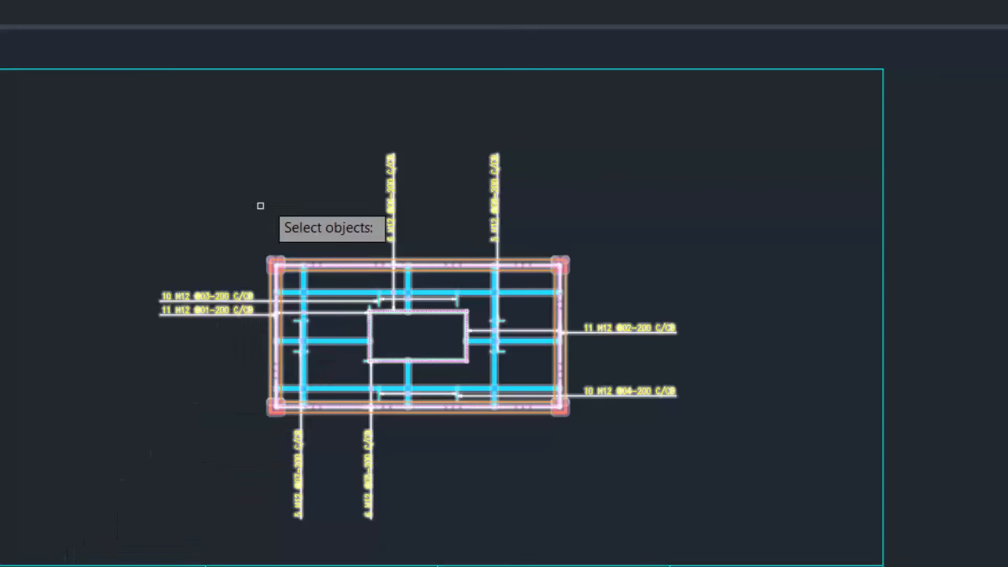
key("Return")
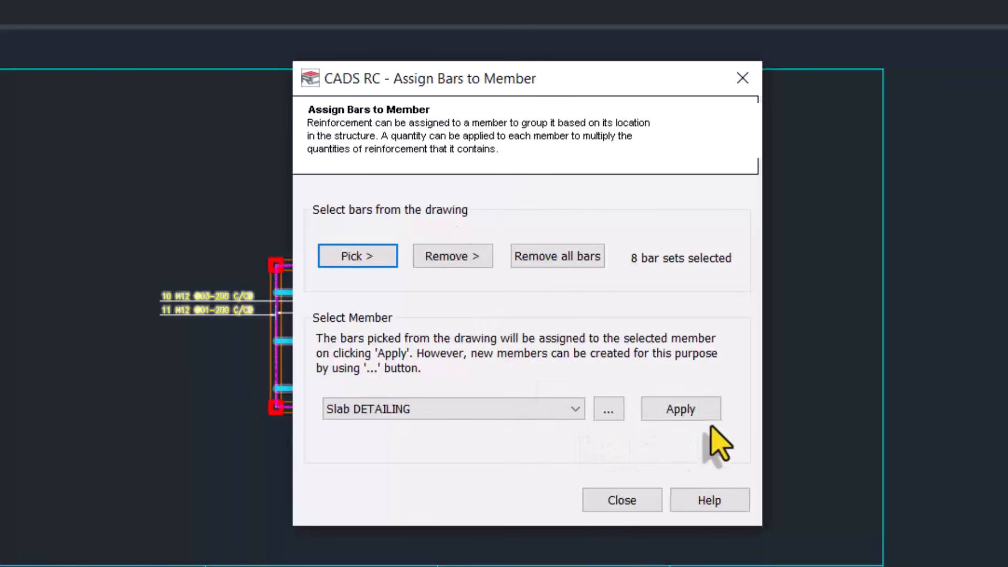
left_click(681, 410)
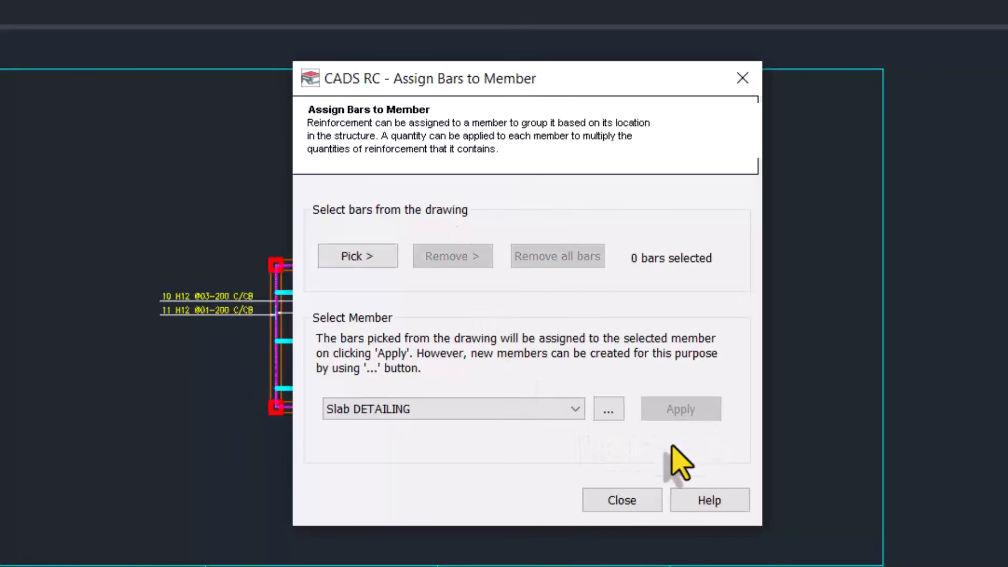
left_click(623, 501)
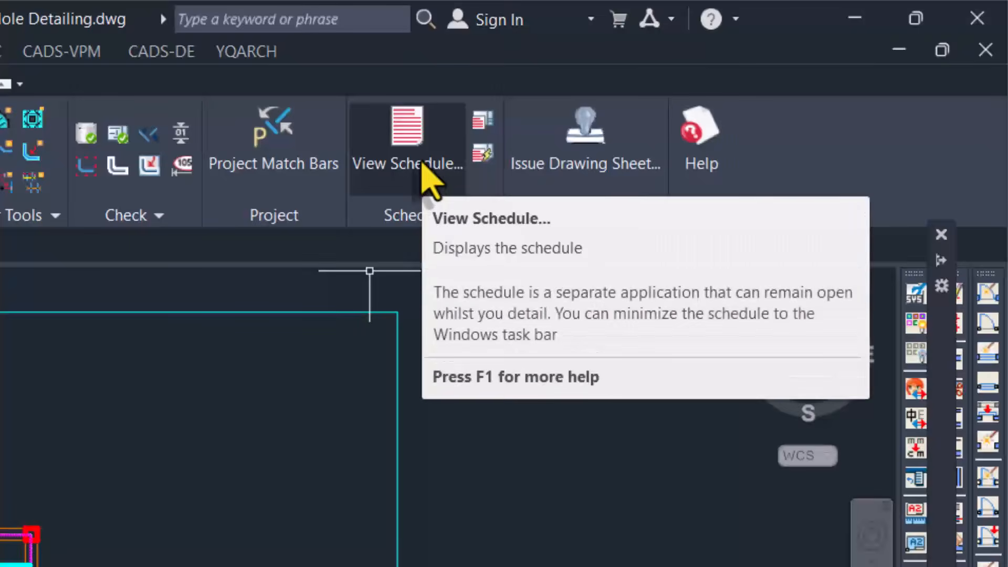
Open the CADS RC bar schedule and bring its window to the front
left_click(420, 160)
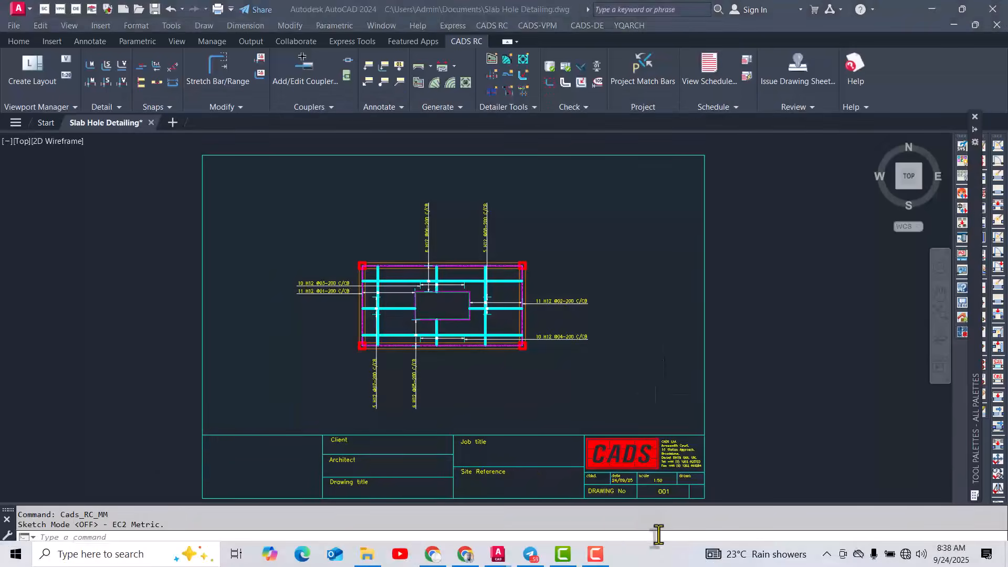
key("super")
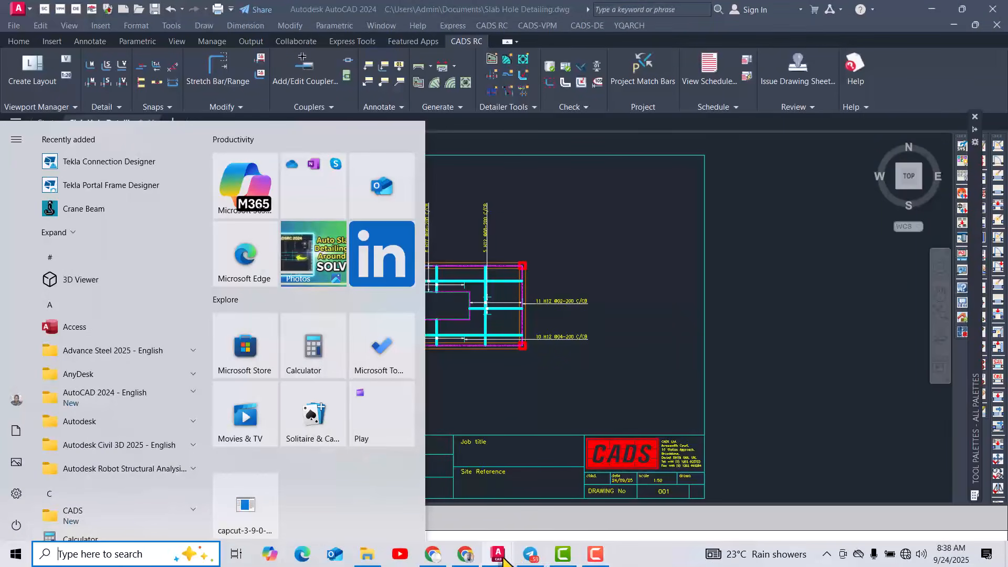
mouse_move(502, 558)
left_click(557, 507)
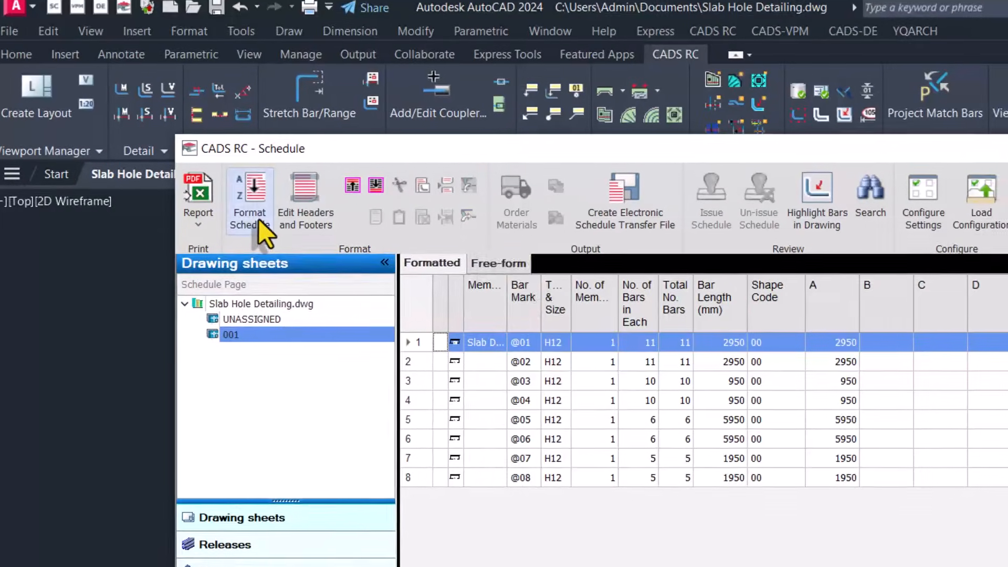
Format the schedule so shape code diagrams apply to every instance of Every shape, and look through the formatted rows
left_click(259, 219)
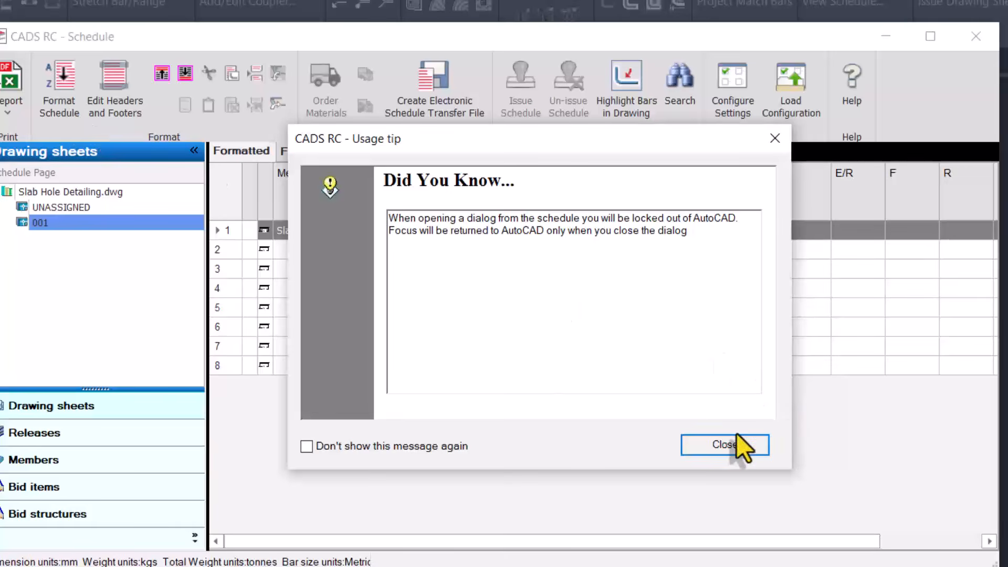
left_click(727, 450)
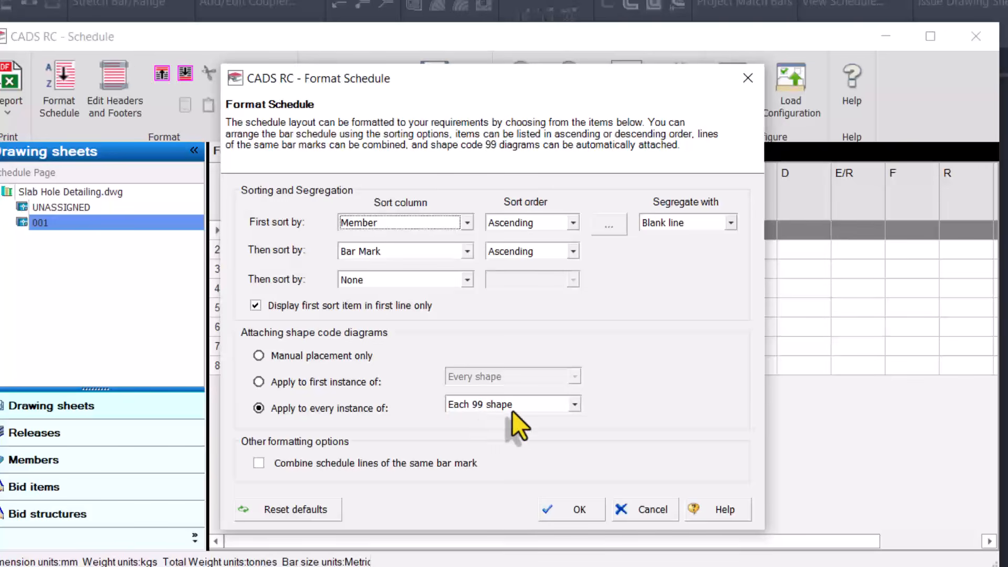
left_click(574, 406)
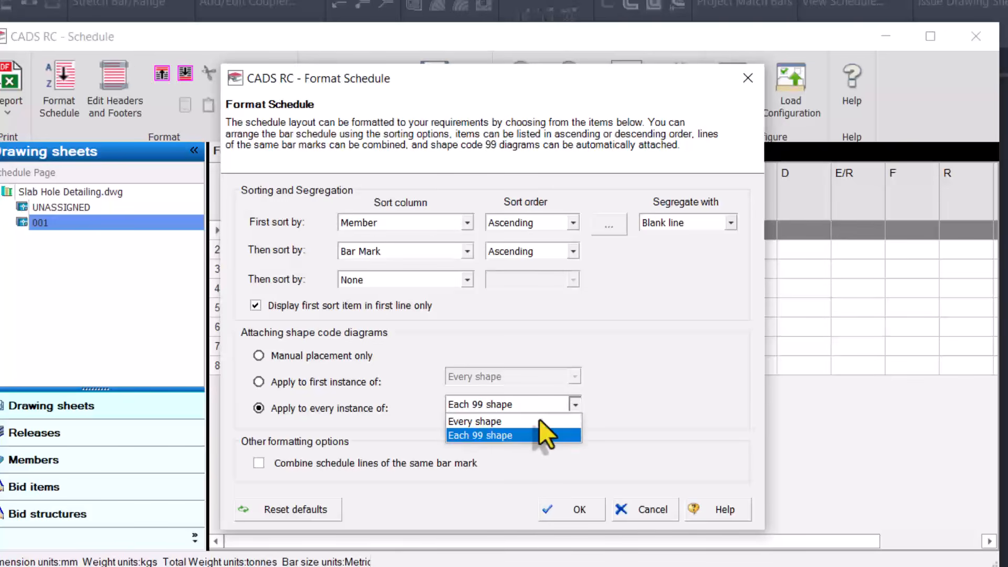
left_click(503, 422)
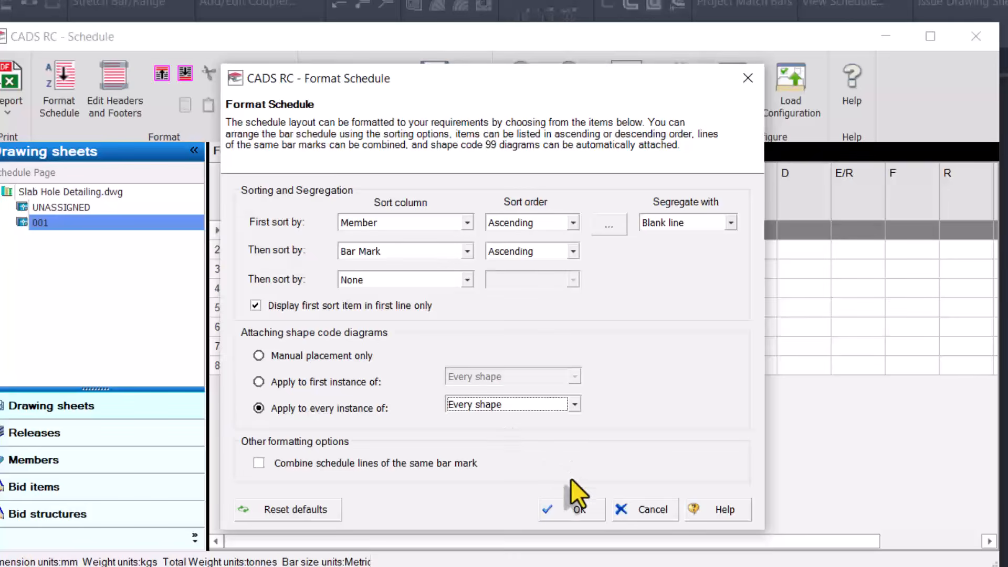
left_click(567, 508)
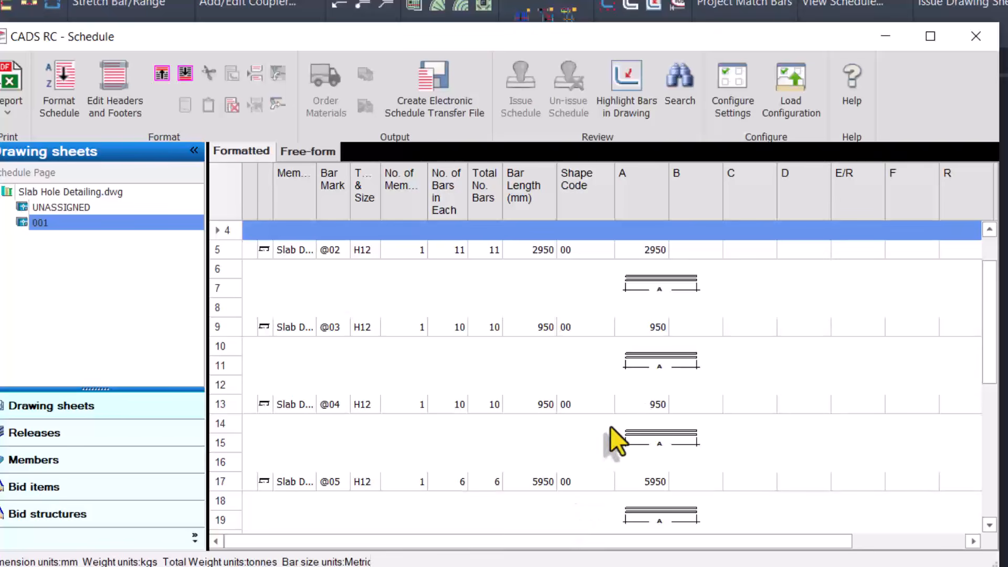
scroll(663, 434, "down", 3)
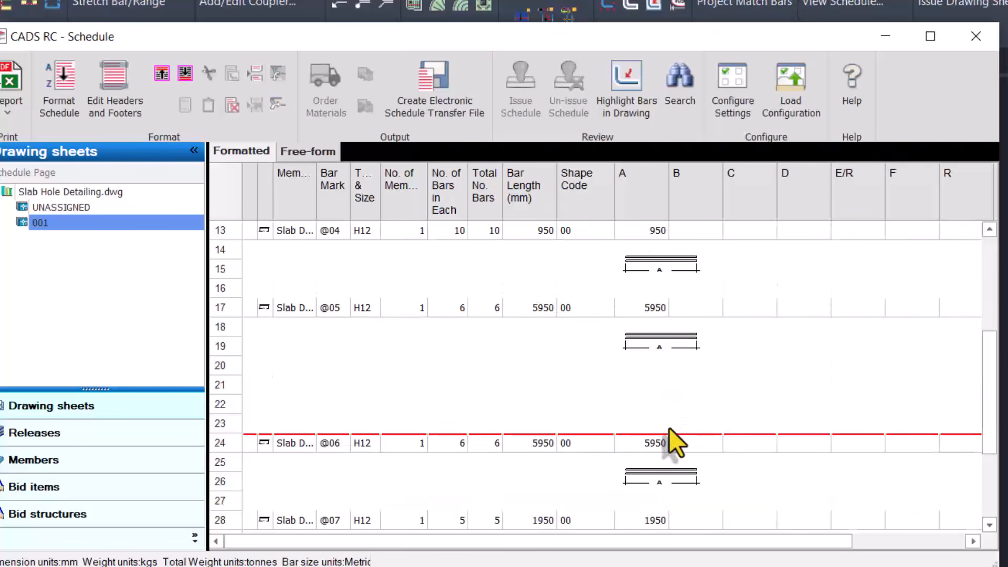
scroll(672, 406, "down", 2)
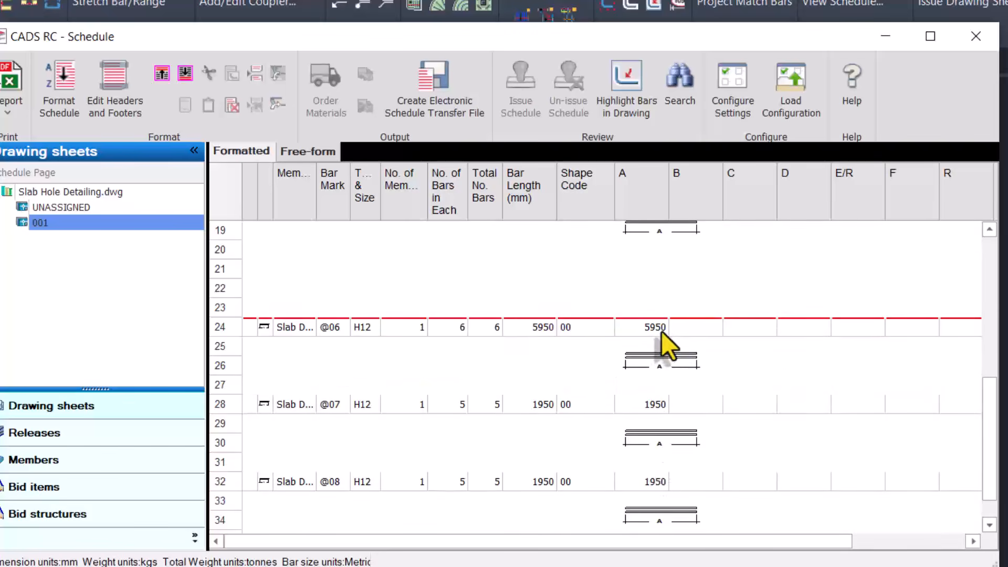
scroll(662, 336, "down", 1)
scroll(642, 470, "up", 6)
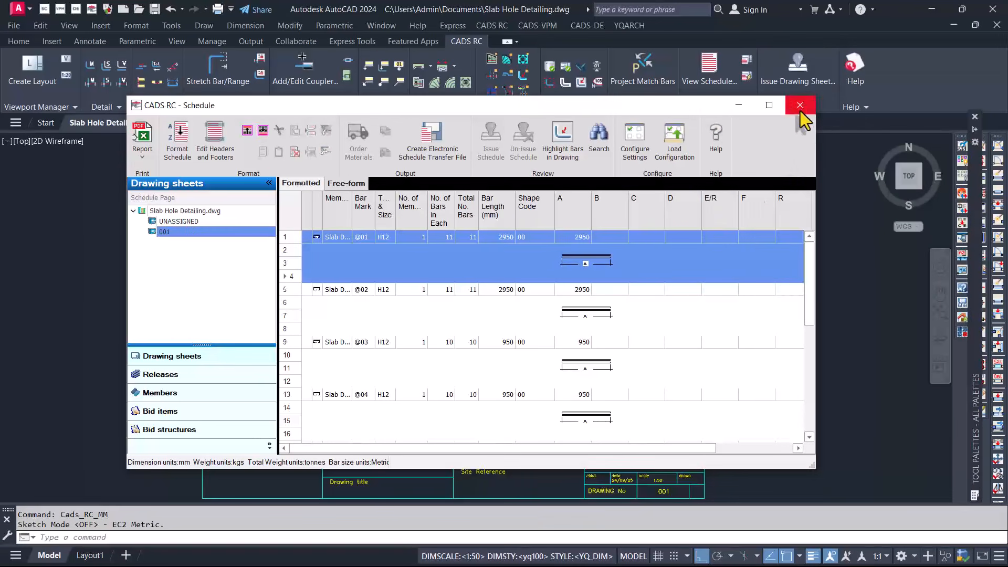
Close the schedule window and place page 1 of drawing sheet 001's schedule table to the right of the drawing frame
left_click(800, 105)
scroll(473, 200, "down", 4)
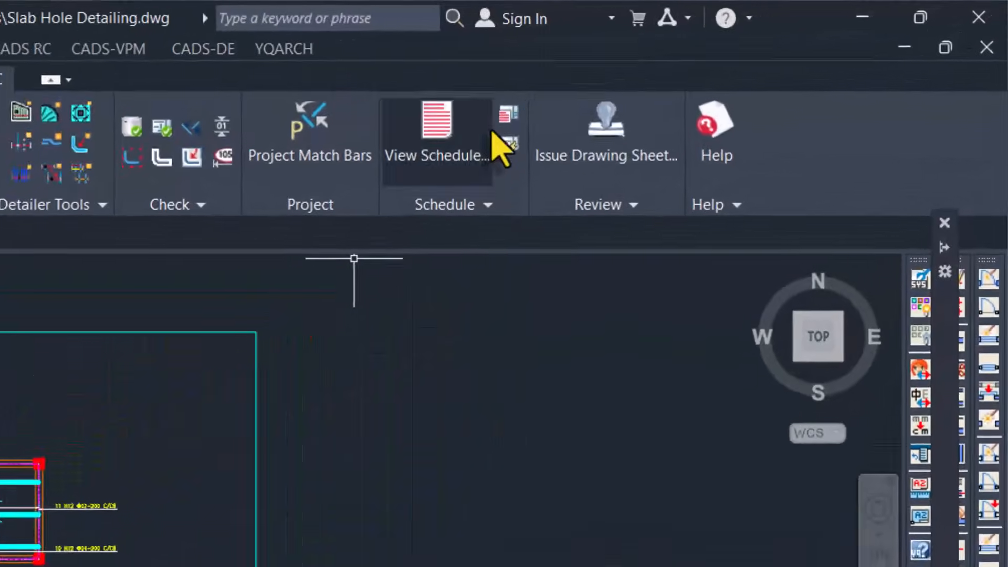
left_click(708, 69)
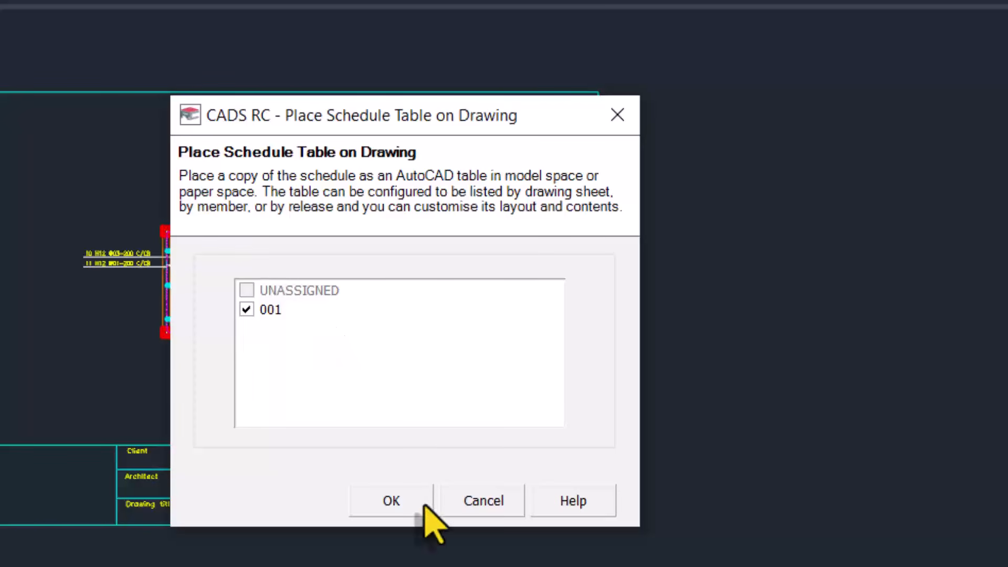
left_click(401, 495)
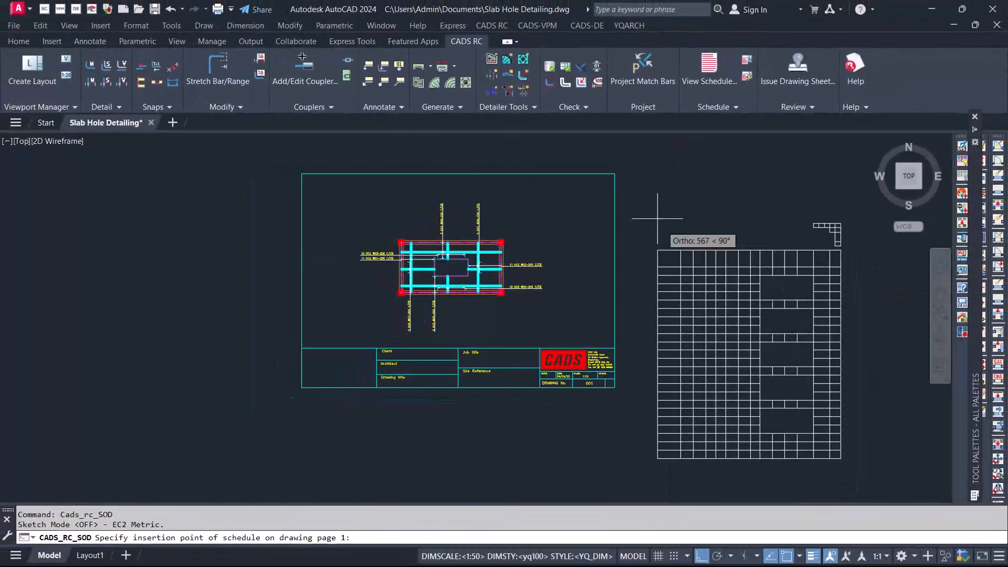
left_click(647, 173)
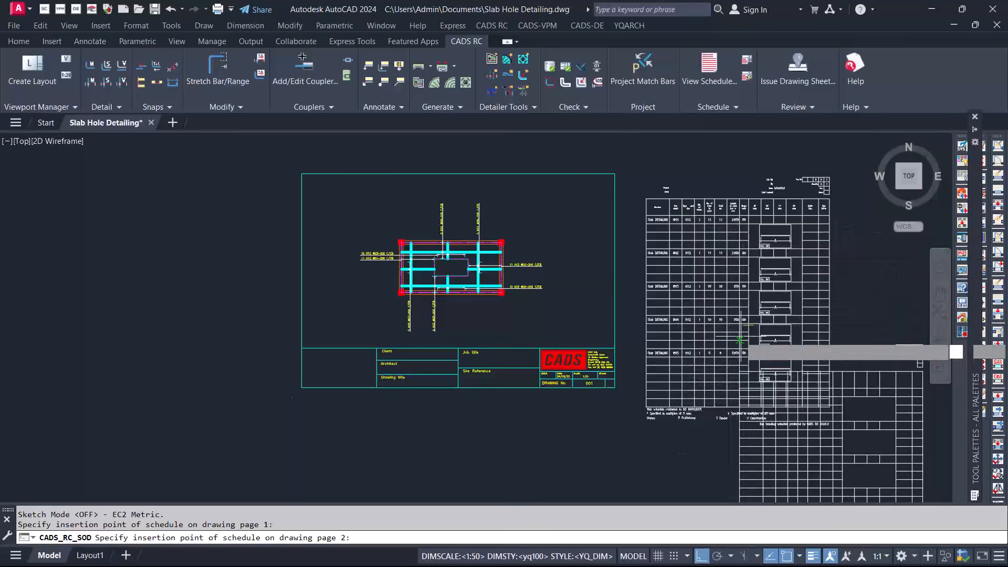
Place page 2 of the schedule table to the right of page 1, clear of its grid
scroll(553, 259, "down", 2)
scroll(767, 225, "up", 3)
scroll(515, 226, "down", 1)
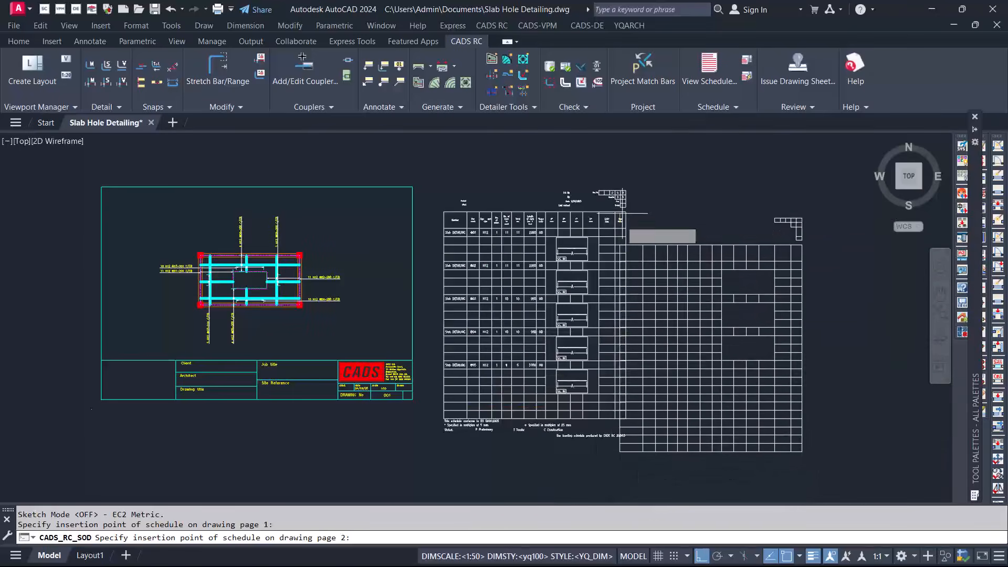
left_click(654, 191)
Examine the placed schedule tables, checking the bar marks, sizes, quantities, lengths and shape code diagrams
scroll(603, 187, "up", 1)
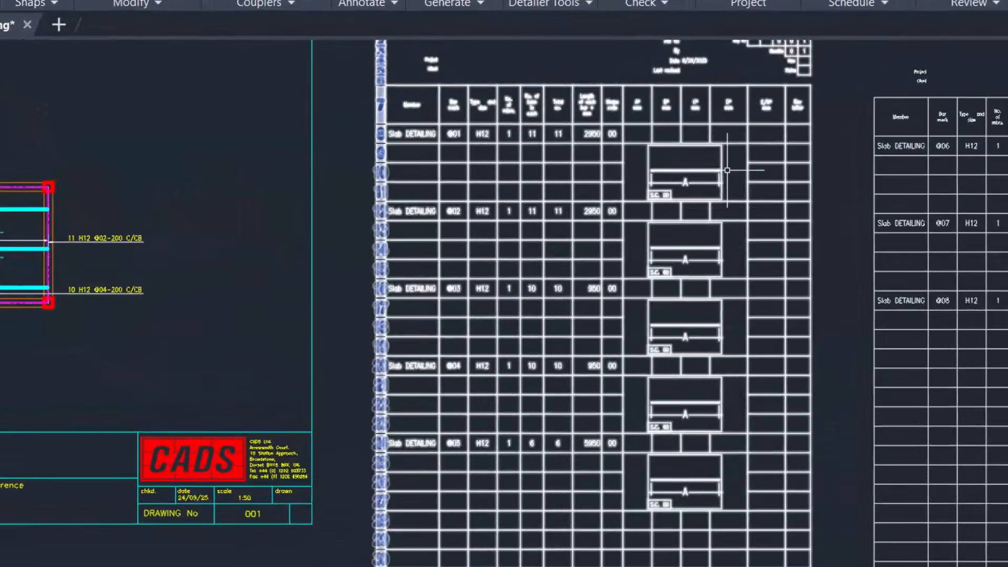
scroll(652, 157, "down", 3)
scroll(683, 184, "up", 6)
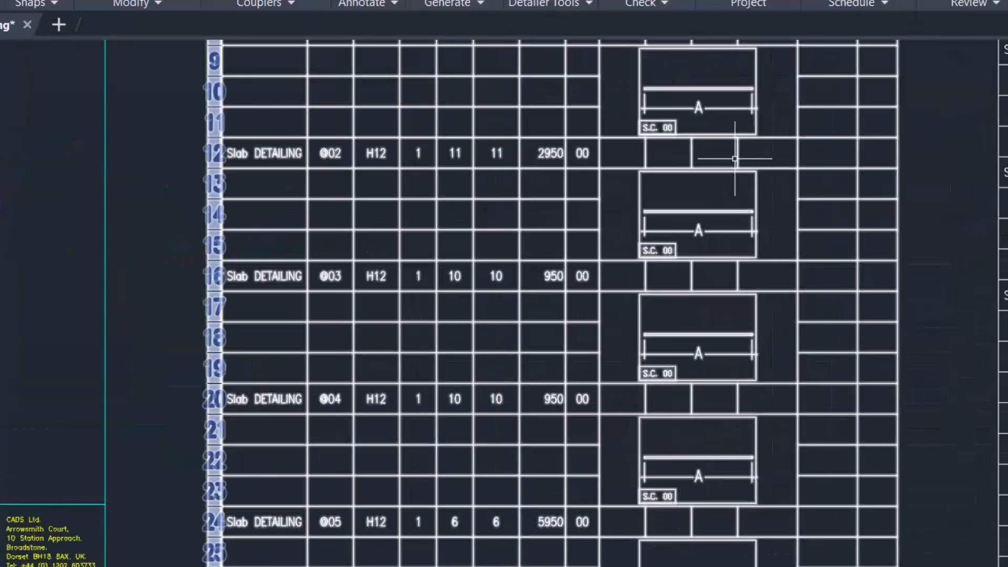
scroll(763, 203, "down", 5)
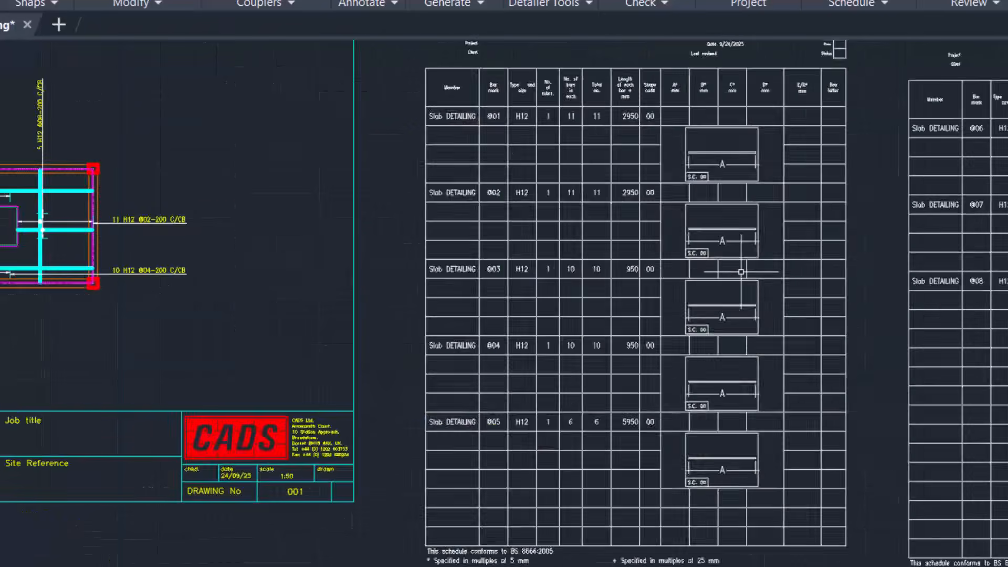
scroll(589, 281, "up", 2)
scroll(701, 178, "up", 2)
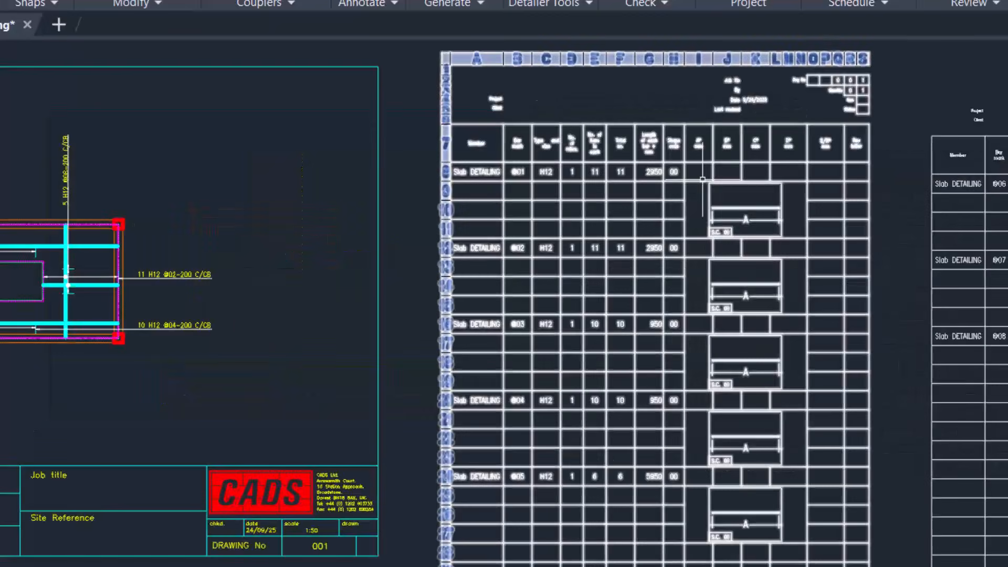
scroll(544, 258, "down", 4)
scroll(430, 287, "up", 2)
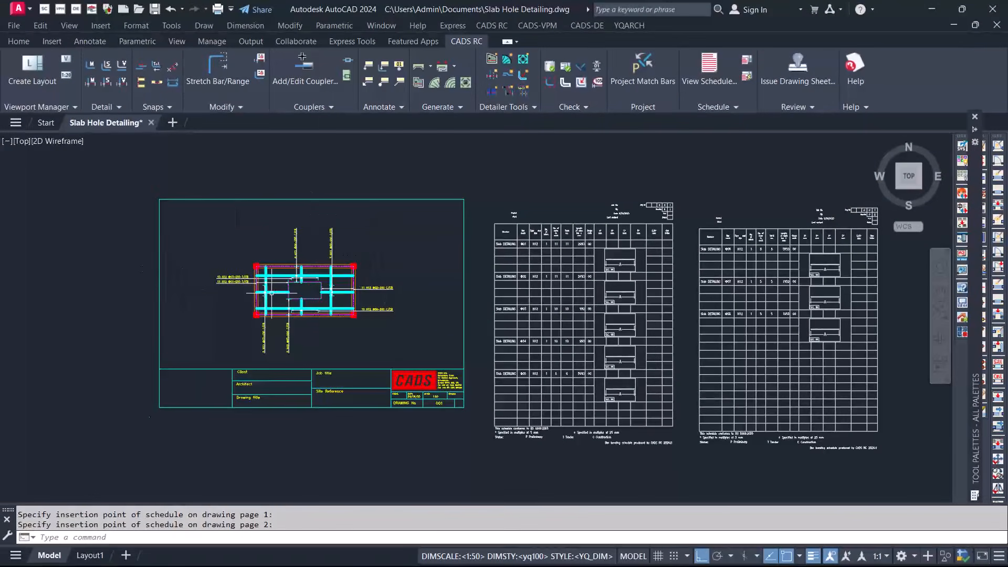
Inspect the slab plan's bars and labels around the central opening, and view the whole sheet with its schedule tables
scroll(160, 229, "up", 2)
scroll(277, 289, "up", 5)
scroll(509, 257, "down", 3)
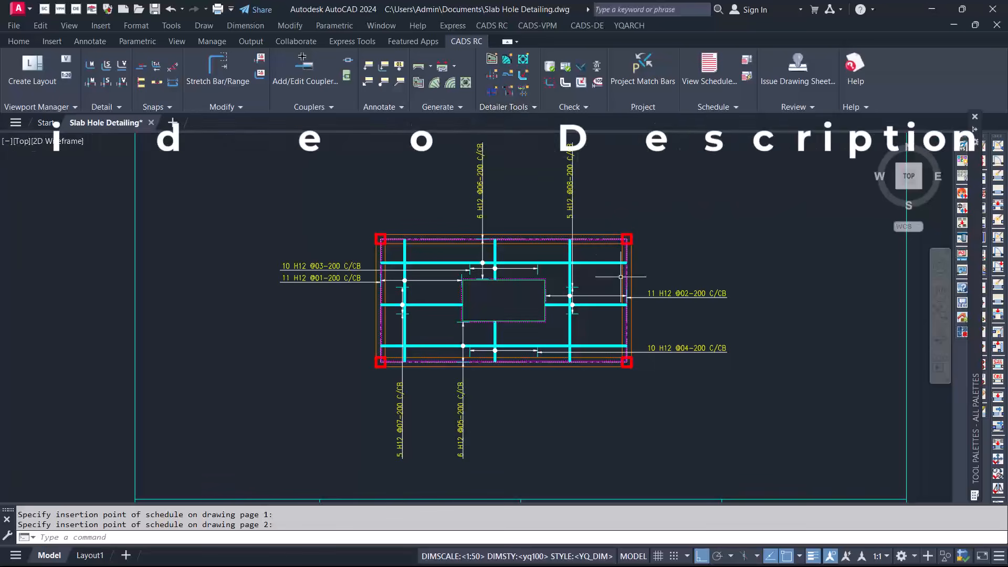
scroll(541, 288, "up", 2)
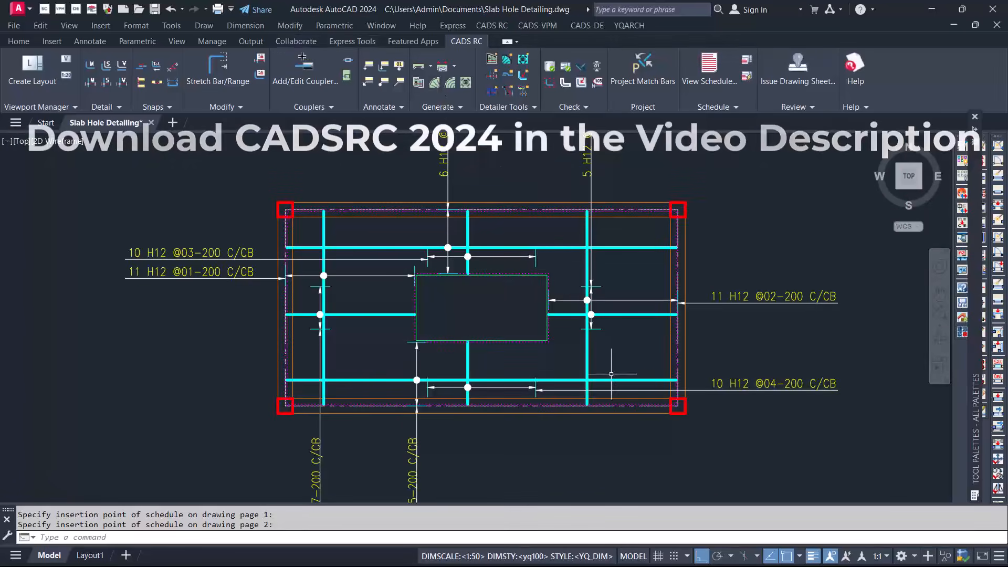
scroll(588, 344, "up", 2)
scroll(585, 343, "down", 2)
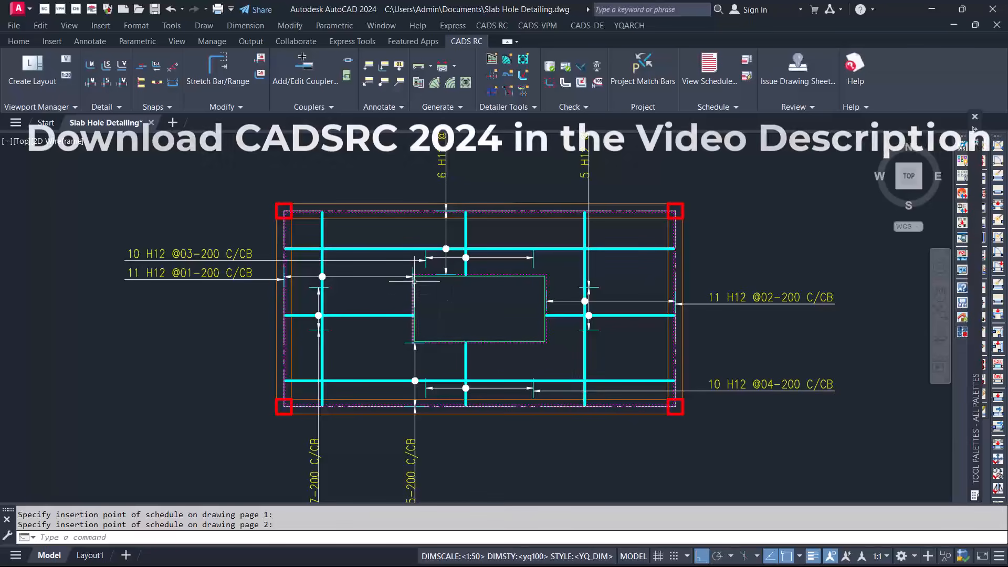
scroll(464, 296, "down", 2)
scroll(407, 289, "down", 2)
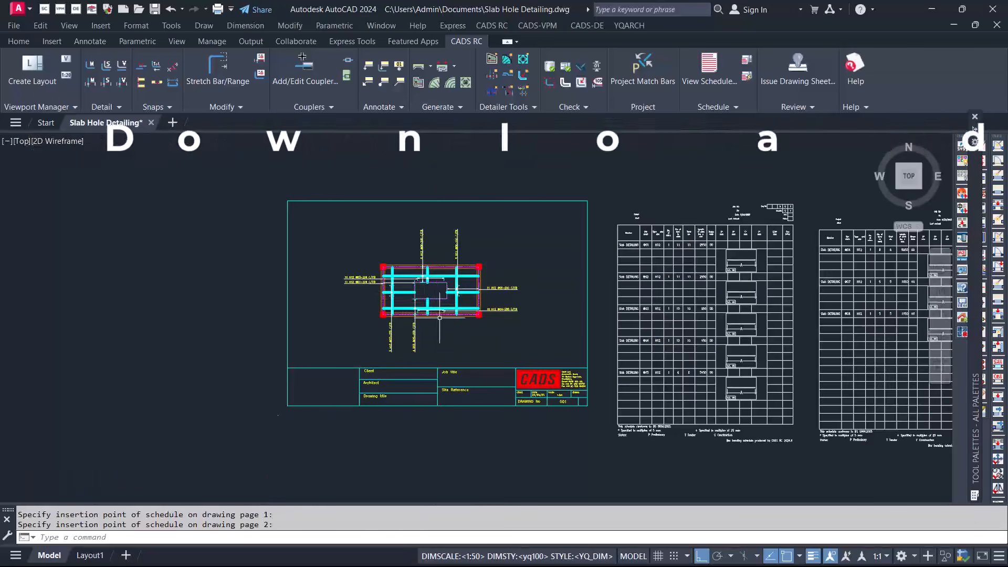